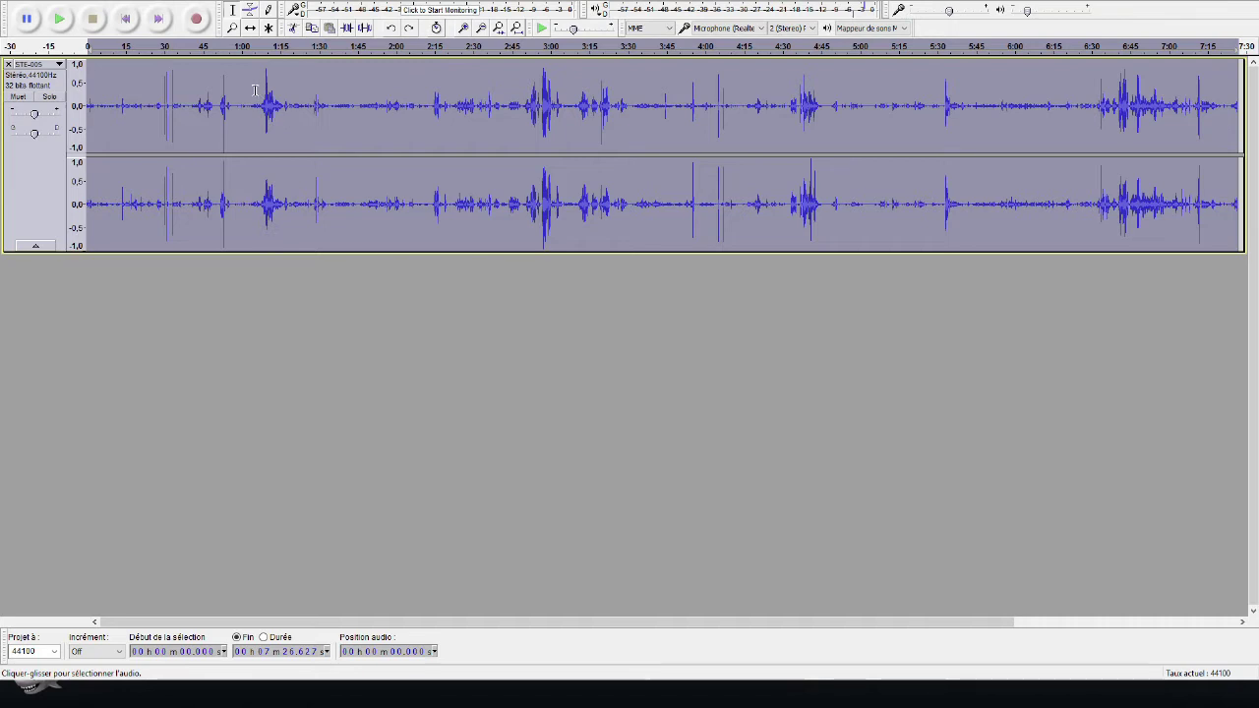
- Highlight the loud passage from about 1:05 to 1:17, and the quiet passage from about 1:21 to 1:58
{"action": "left_click_drag", "start_coordinate": [255, 93], "coordinate": [285, 99]}
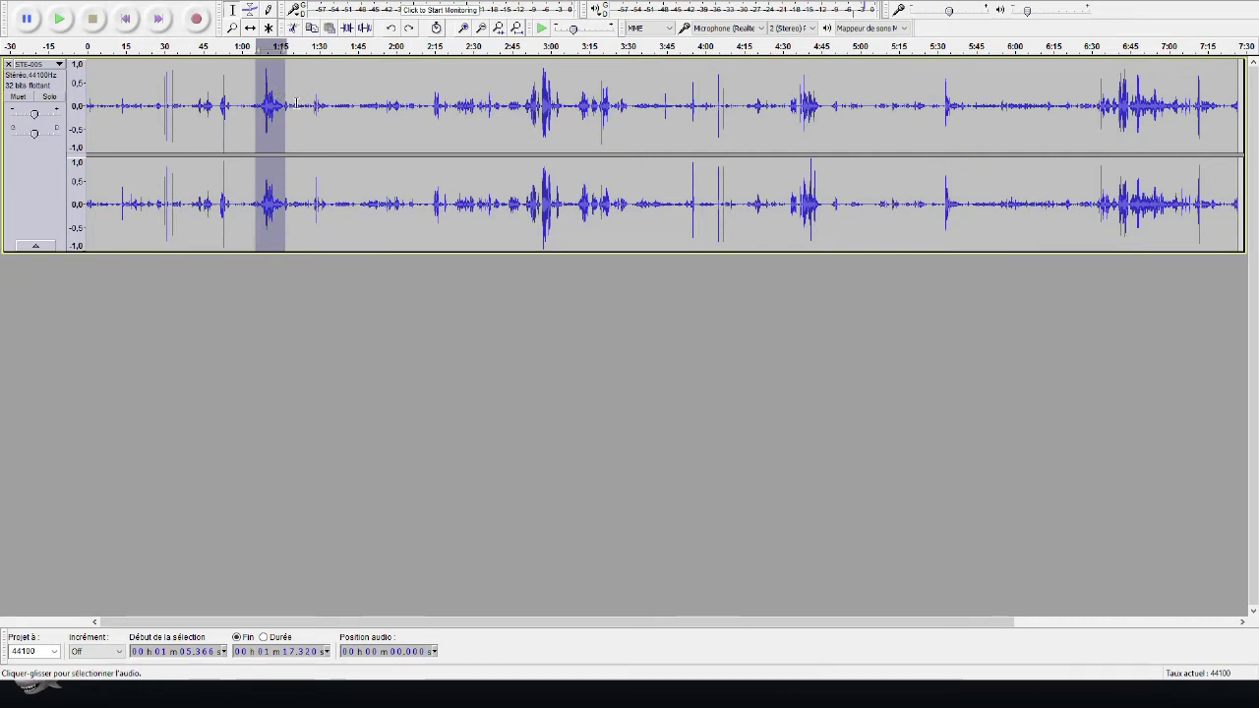
{"action": "left_click_drag", "start_coordinate": [300, 103], "coordinate": [390, 108]}
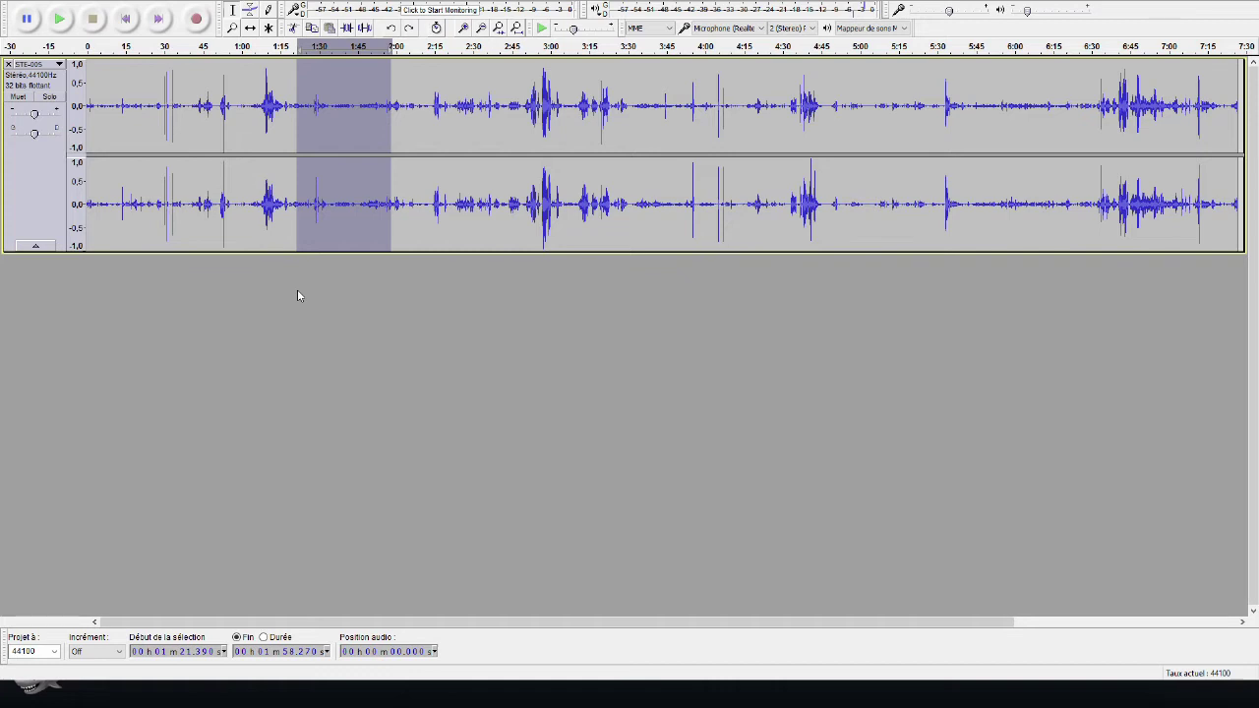
{"action": "left_click", "coordinate": [115, 103]}
{"action": "key", "text": "ctrl+a"}
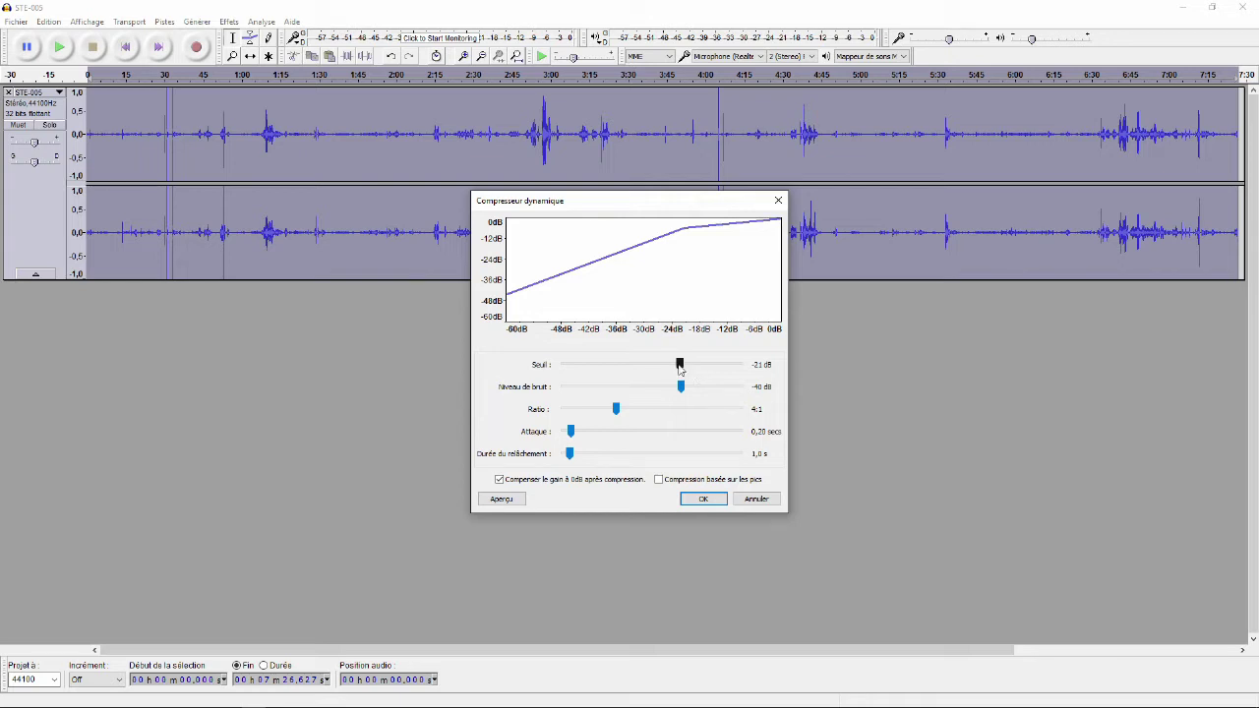
{"action": "left_click_drag", "start_coordinate": [679, 367], "coordinate": [715, 369]}
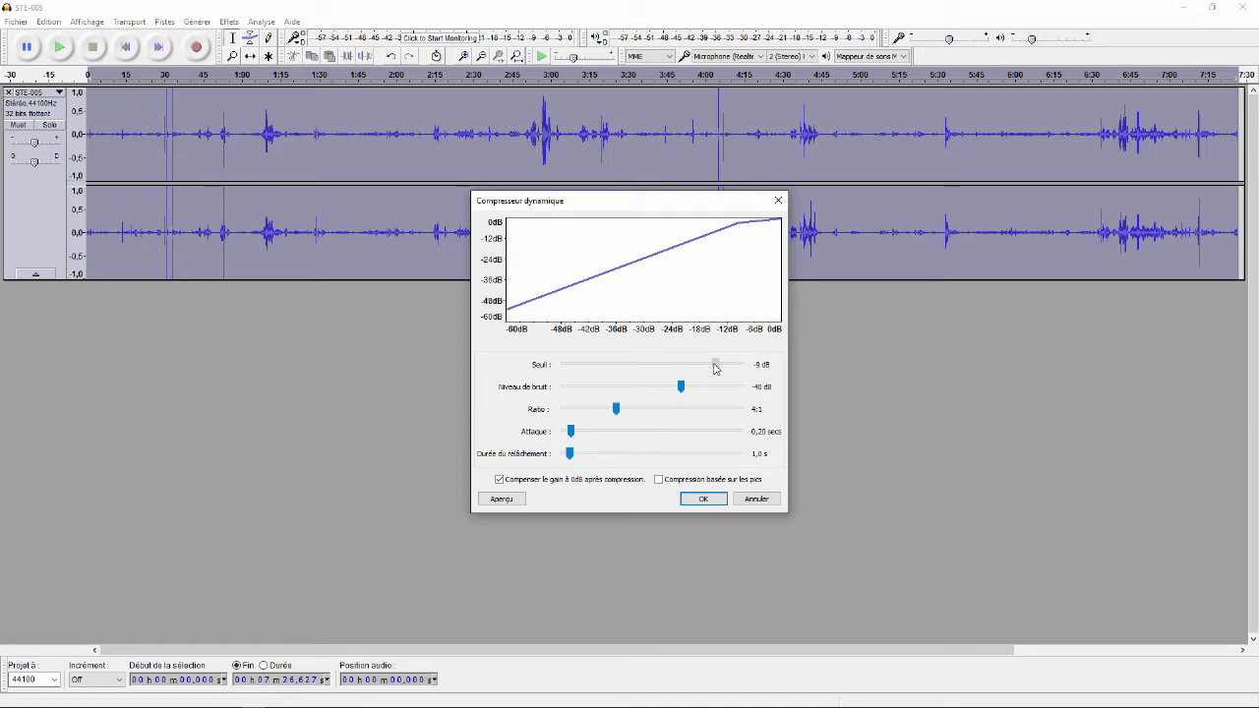
{"action": "left_click_drag", "start_coordinate": [715, 369], "coordinate": [656, 366]}
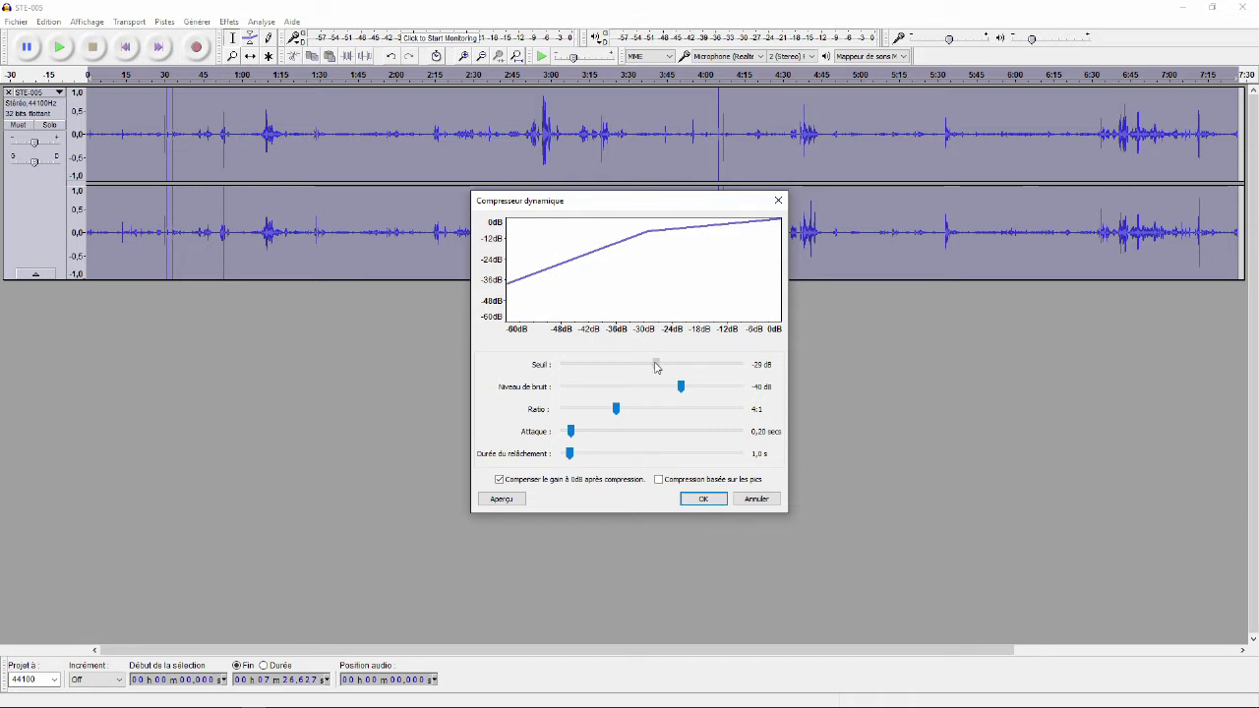
{"action": "left_click_drag", "start_coordinate": [656, 366], "coordinate": [678, 368]}
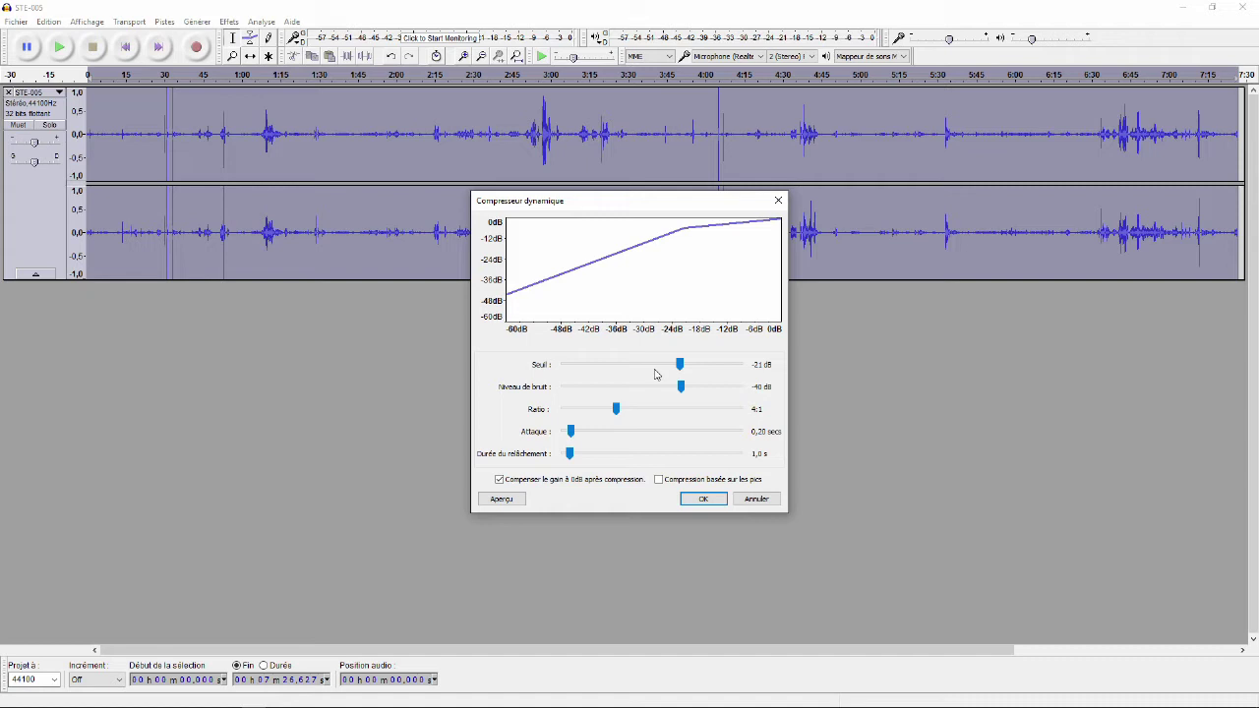
{"action": "key", "text": "Escape"}
- Play the silent passage from about 0:56 to 1:00 and read its background noise on the playback level meter
{"action": "left_click_drag", "start_coordinate": [230, 226], "coordinate": [242, 226]}
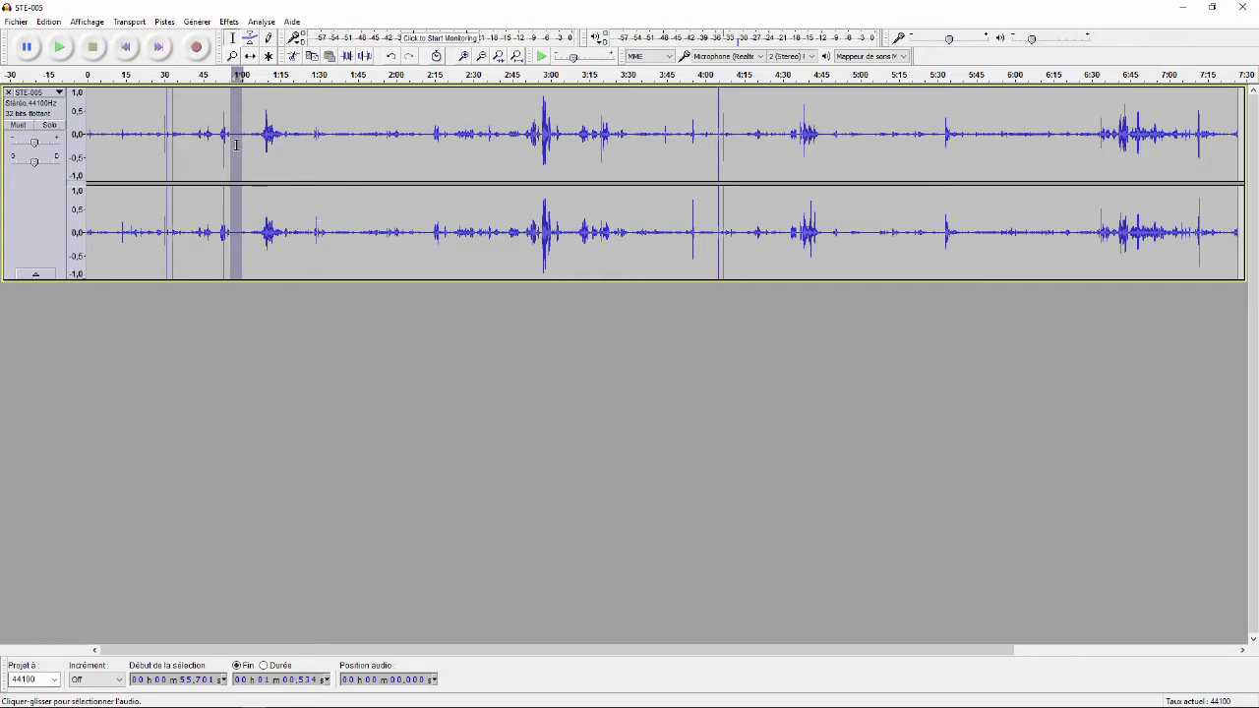
{"action": "scroll", "coordinate": [238, 121], "scroll_direction": "up", "scroll_amount": 2, "text": "ctrl"}
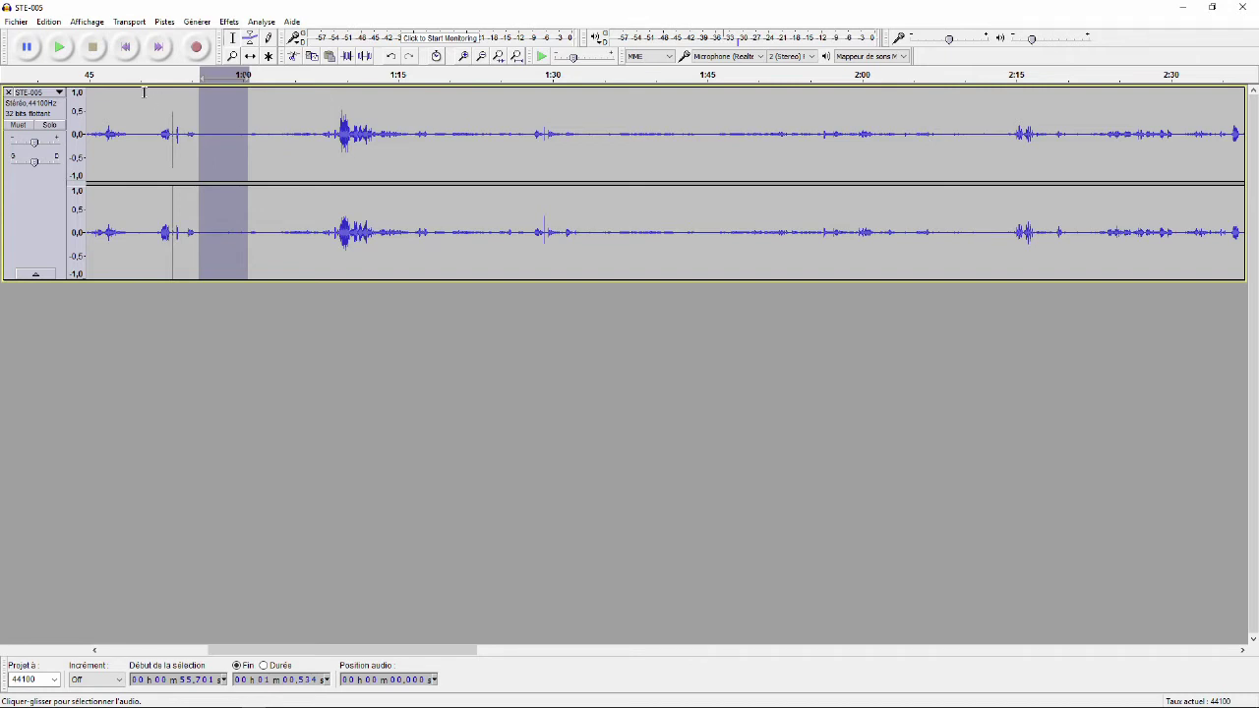
{"action": "left_click", "coordinate": [58, 54]}
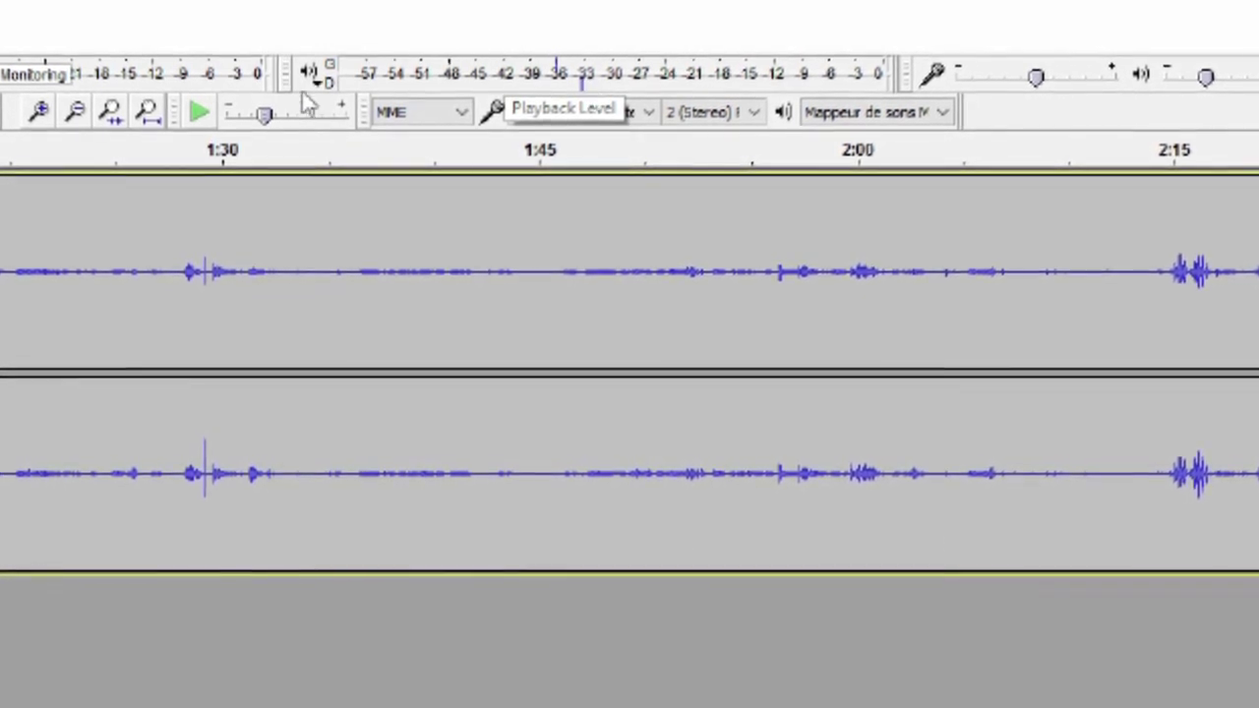
{"action": "key", "text": "space"}
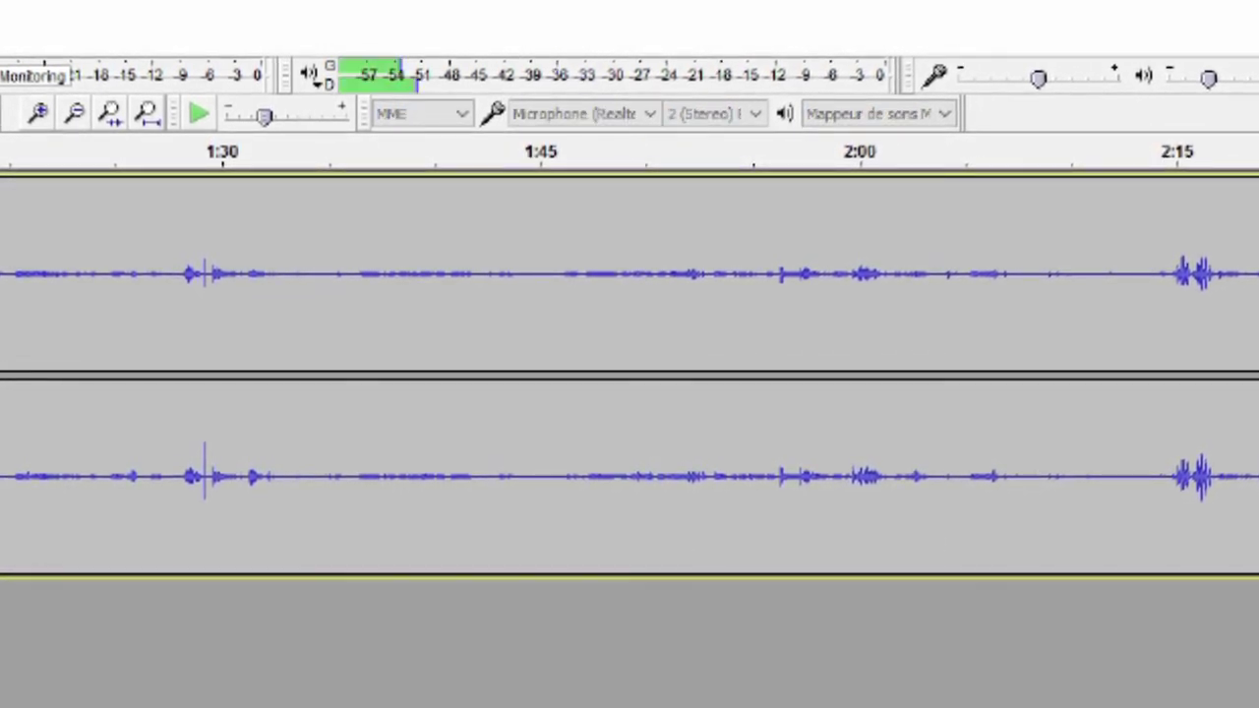
{"action": "key", "text": "space"}
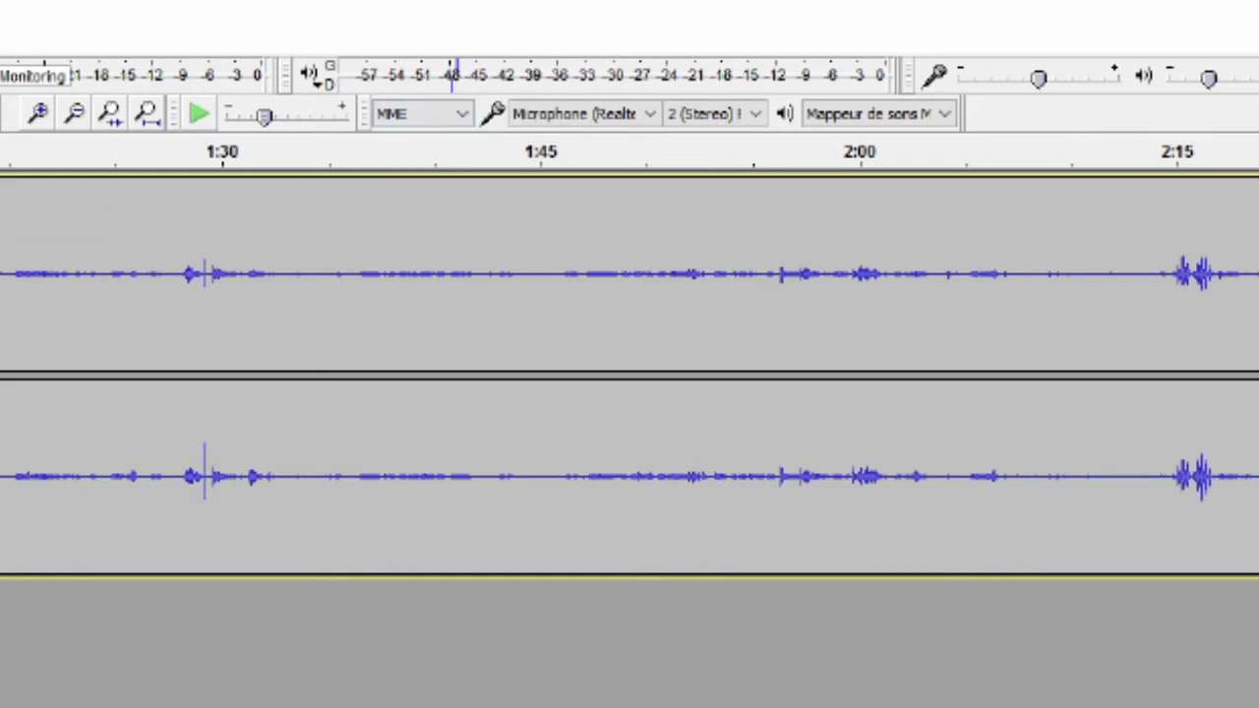
- Compress the whole track with a -20 dB threshold and a -45 dB noise floor
{"action": "left_click", "coordinate": [228, 21]}
{"action": "left_click", "coordinate": [253, 127]}
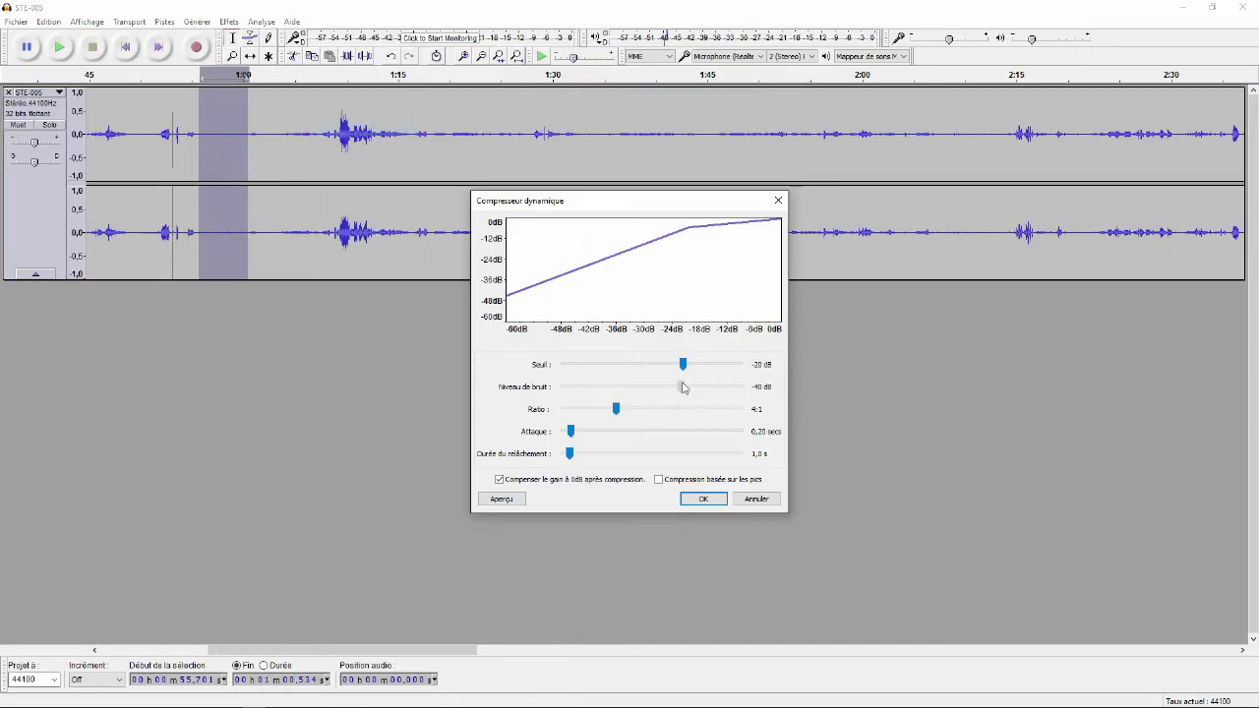
{"action": "mouse_move", "coordinate": [684, 387]}
{"action": "left_mouse_down"}
{"action": "mouse_move", "coordinate": [656, 388]}
{"action": "mouse_move", "coordinate": [672, 388]}
{"action": "left_mouse_up"}
{"action": "mouse_move", "coordinate": [686, 359]}
{"action": "left_mouse_down"}
{"action": "mouse_move", "coordinate": [706, 363]}
{"action": "mouse_move", "coordinate": [690, 368]}
{"action": "left_mouse_up"}
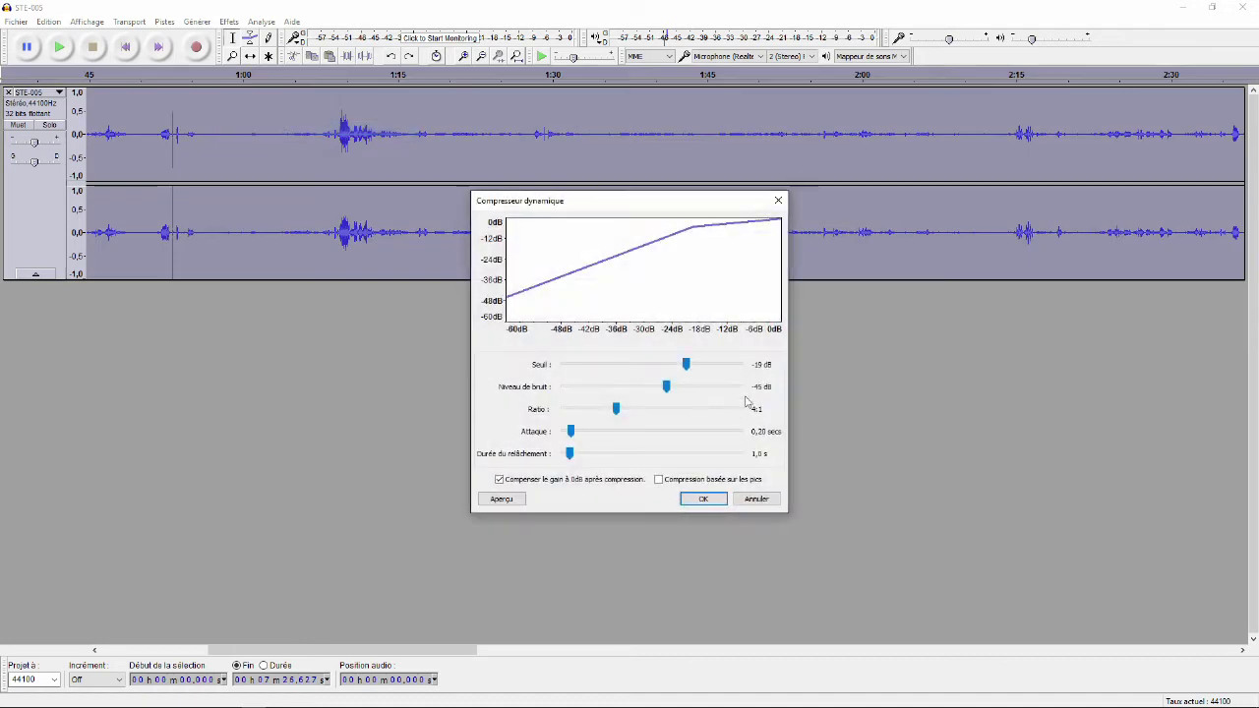
{"action": "left_click_drag", "start_coordinate": [696, 365], "coordinate": [683, 365]}
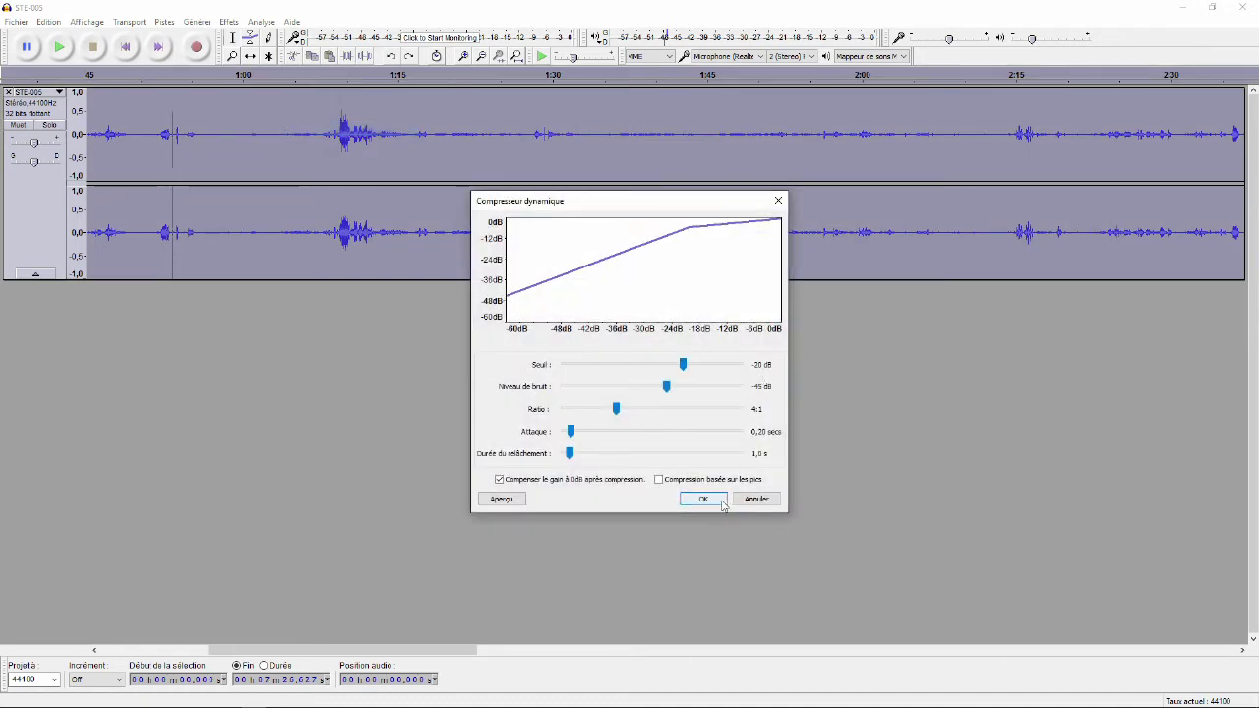
{"action": "left_click", "coordinate": [718, 502]}
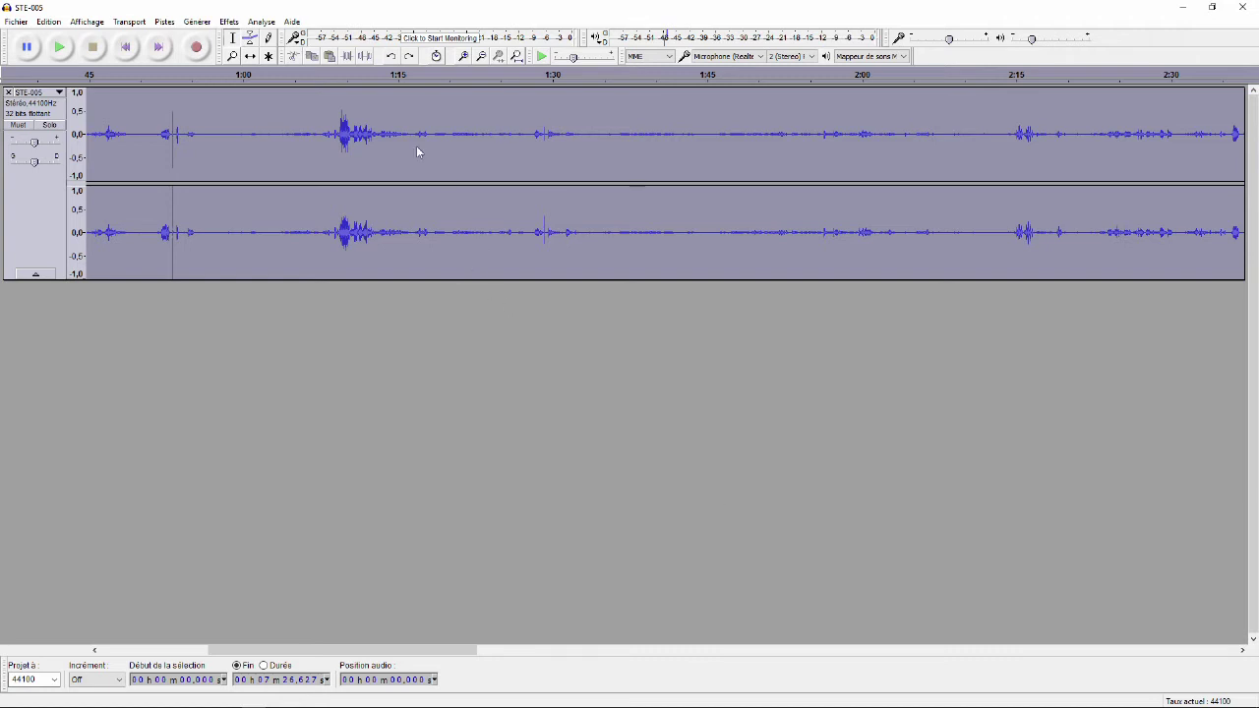
{"action": "left_click", "coordinate": [489, 148]}
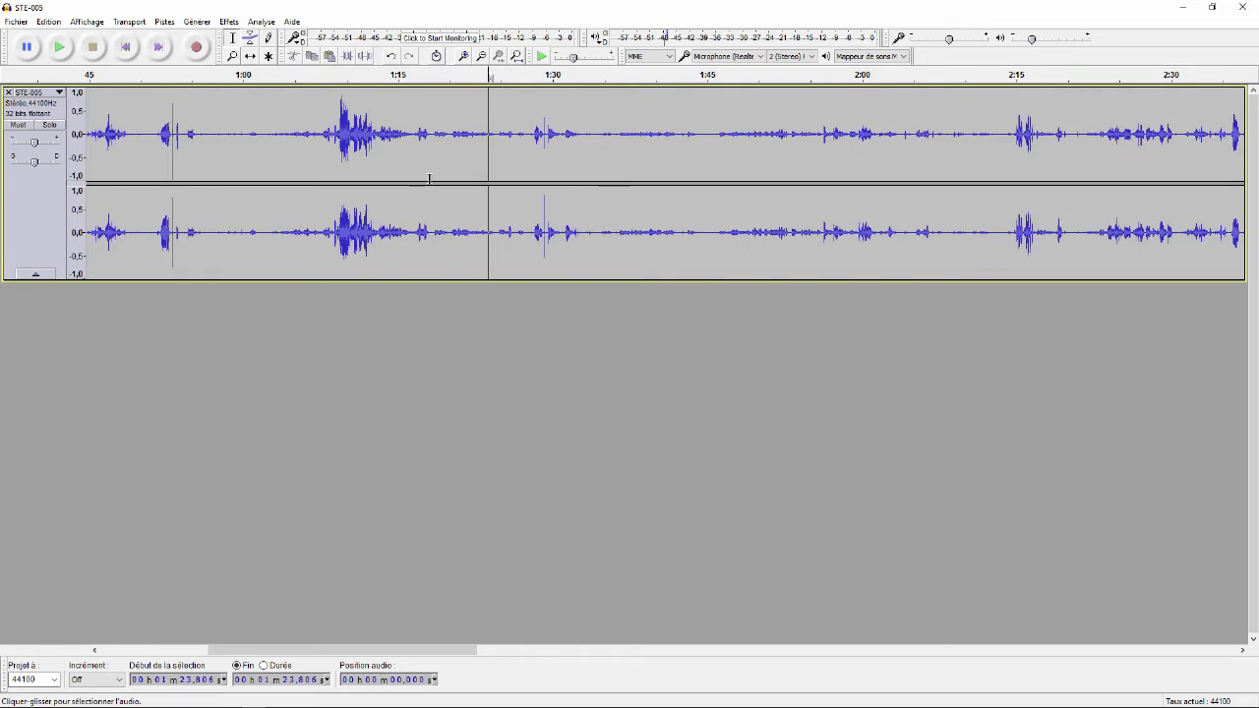
- Try compressing the original, uncompressed track with the threshold set to -30 dB, and undo it
{"action": "key", "text": "ctrl+a"}
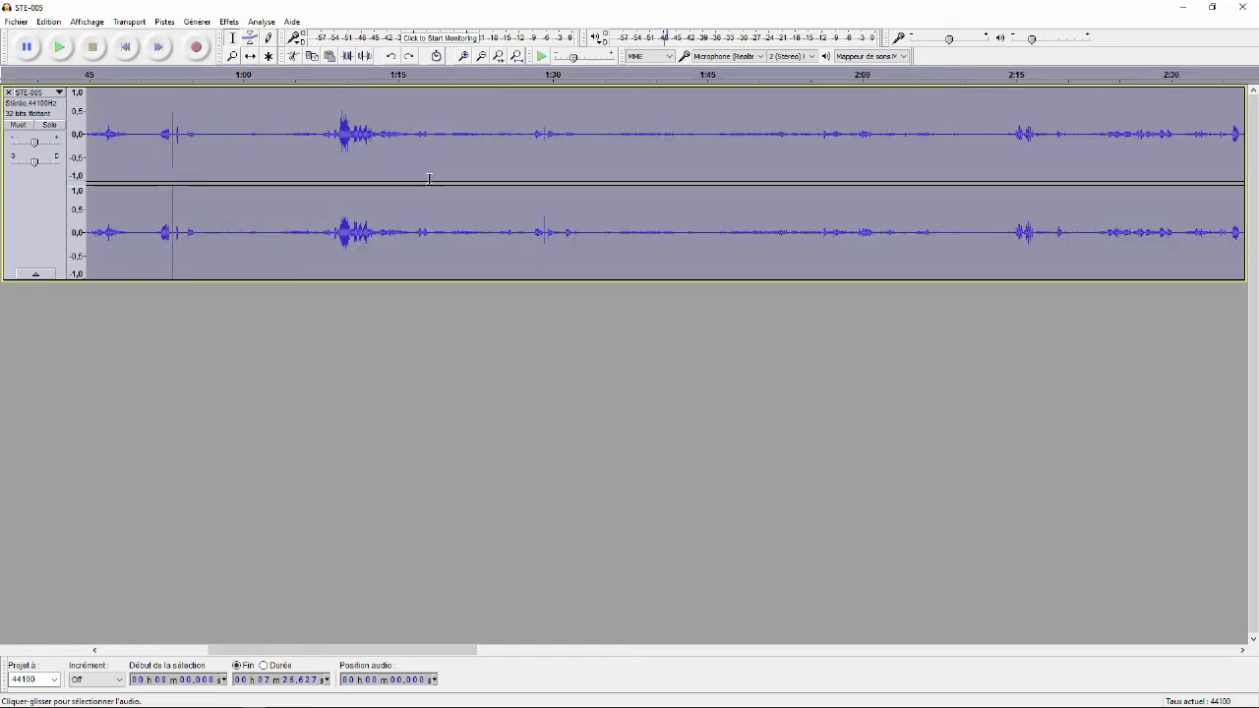
{"action": "left_click", "coordinate": [229, 22]}
{"action": "left_click", "coordinate": [264, 127]}
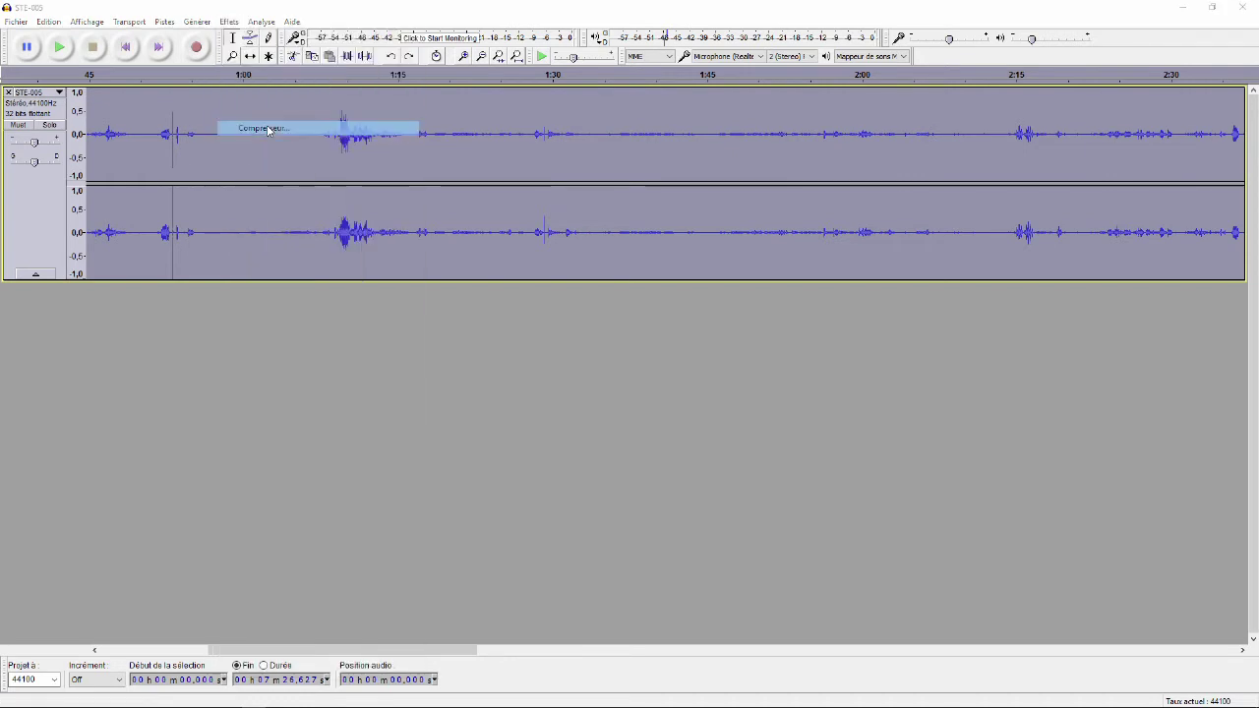
{"action": "left_click_drag", "start_coordinate": [685, 366], "coordinate": [654, 368]}
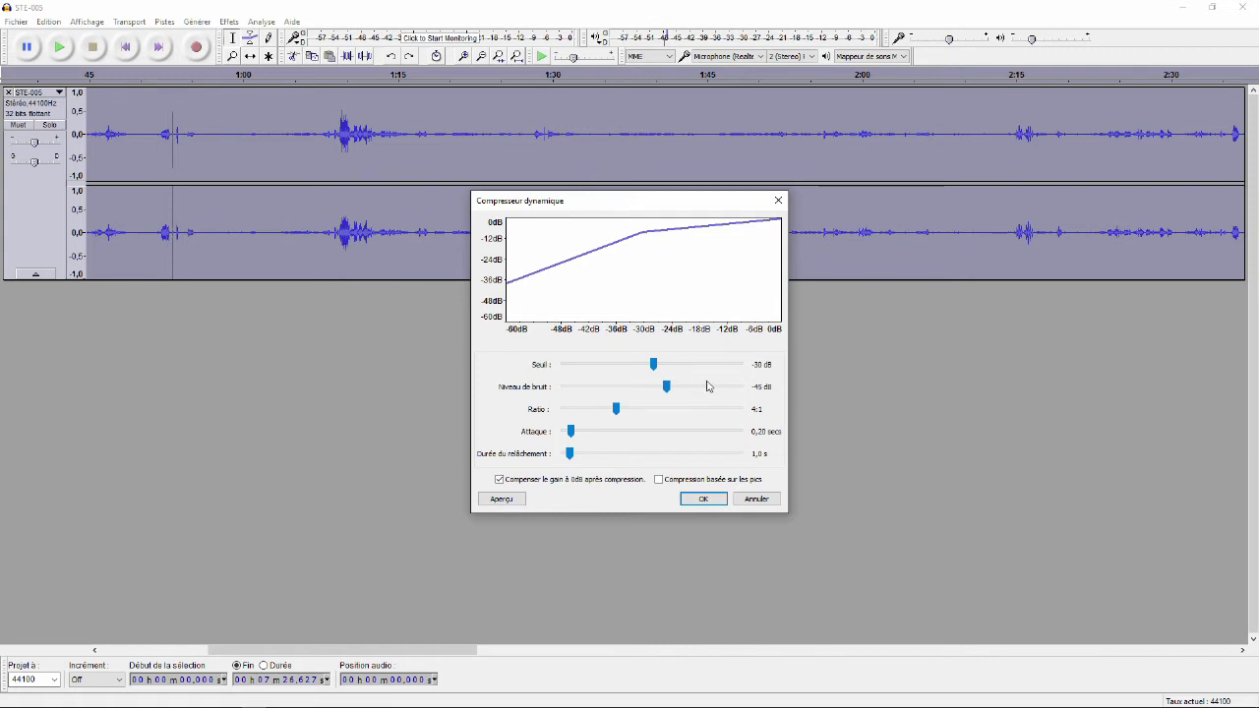
{"action": "left_click", "coordinate": [691, 500]}
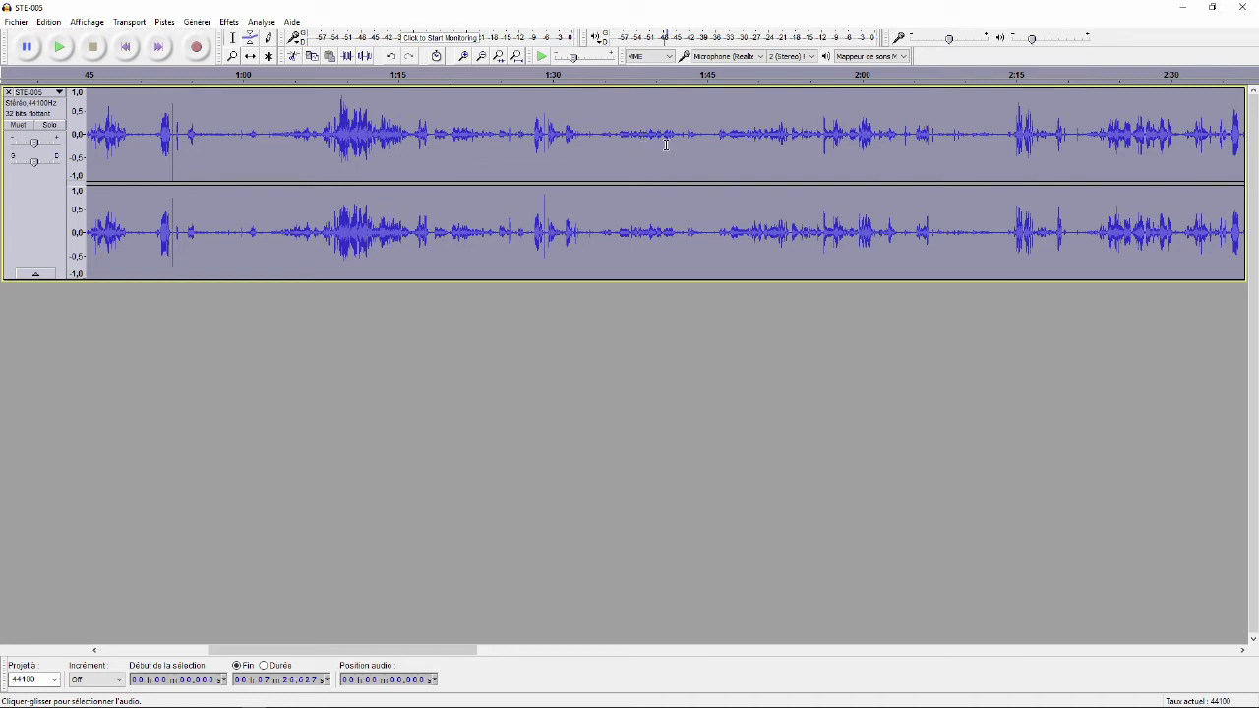
{"action": "key", "text": "ctrl+z"}
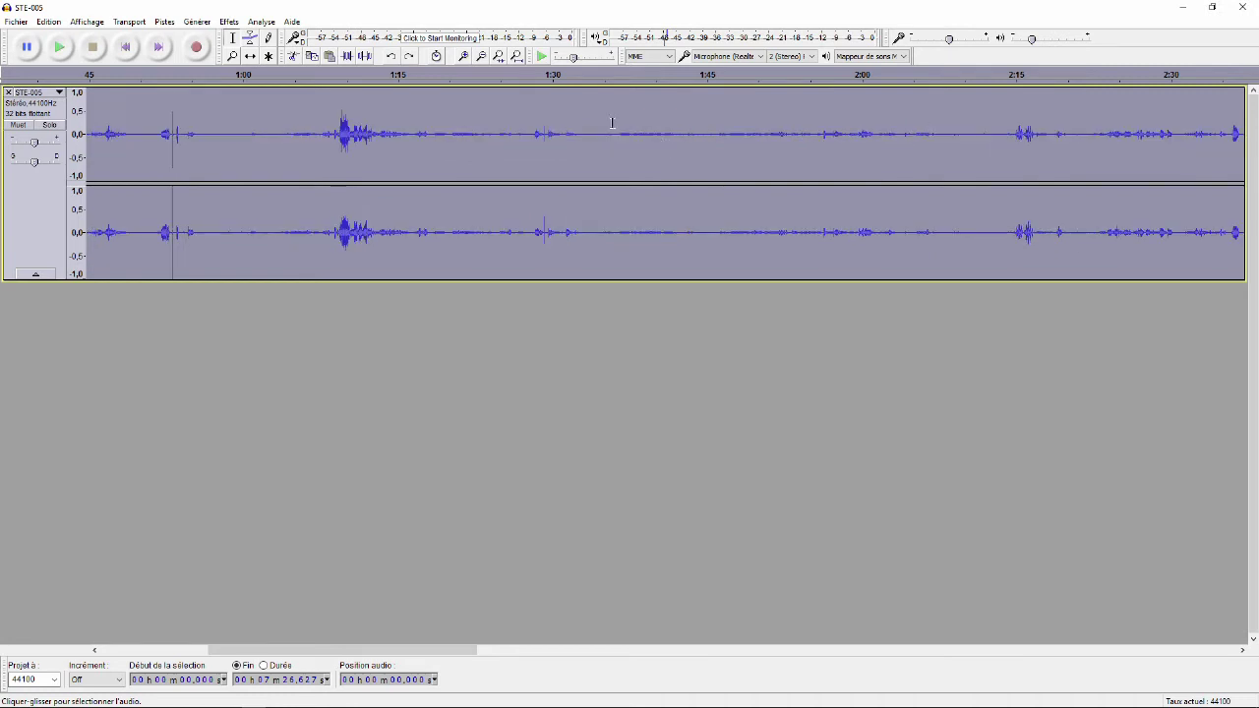
- Compress the whole track with the threshold lowered to -40 dB
{"action": "left_click", "coordinate": [228, 21]}
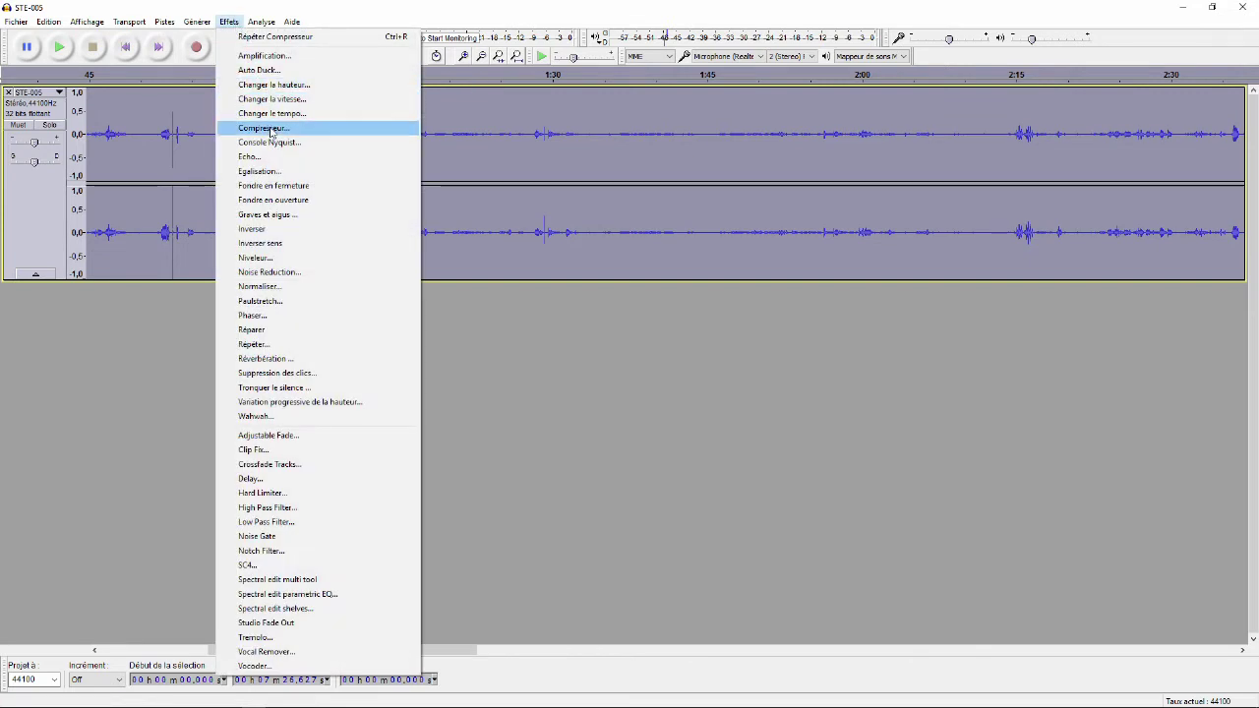
{"action": "left_click", "coordinate": [237, 128]}
{"action": "left_click_drag", "start_coordinate": [652, 363], "coordinate": [624, 363]}
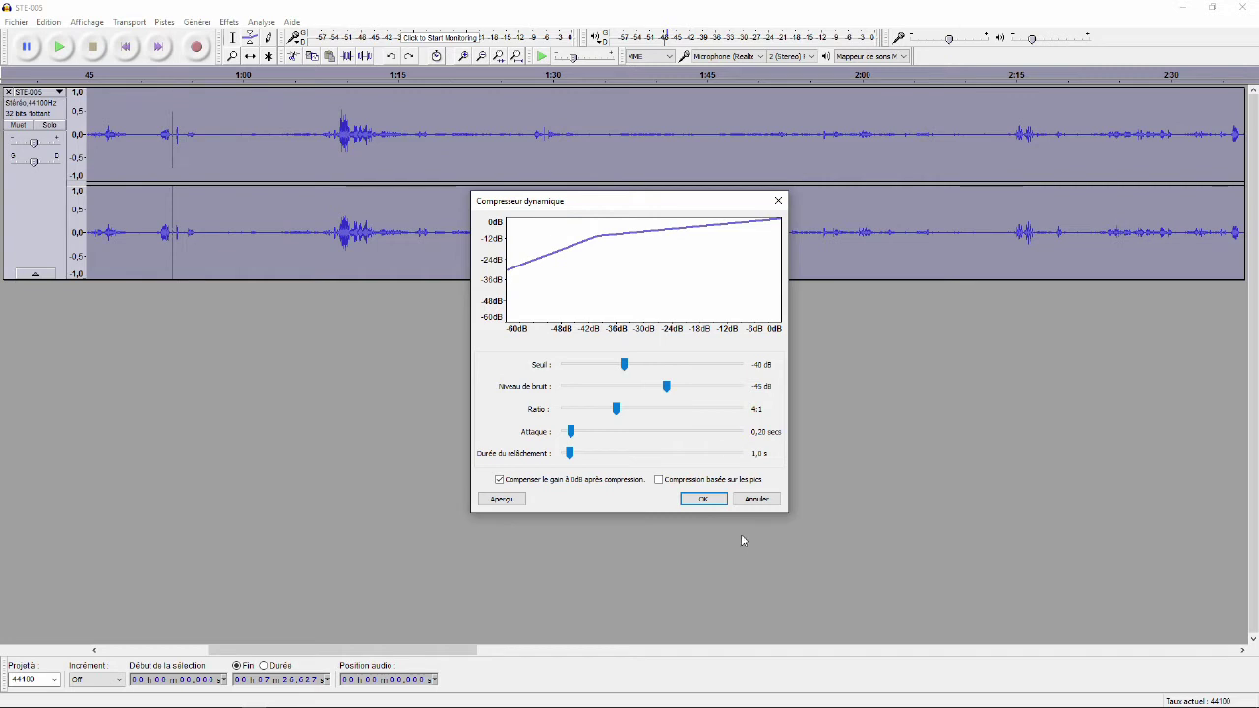
{"action": "left_click", "coordinate": [701, 499]}
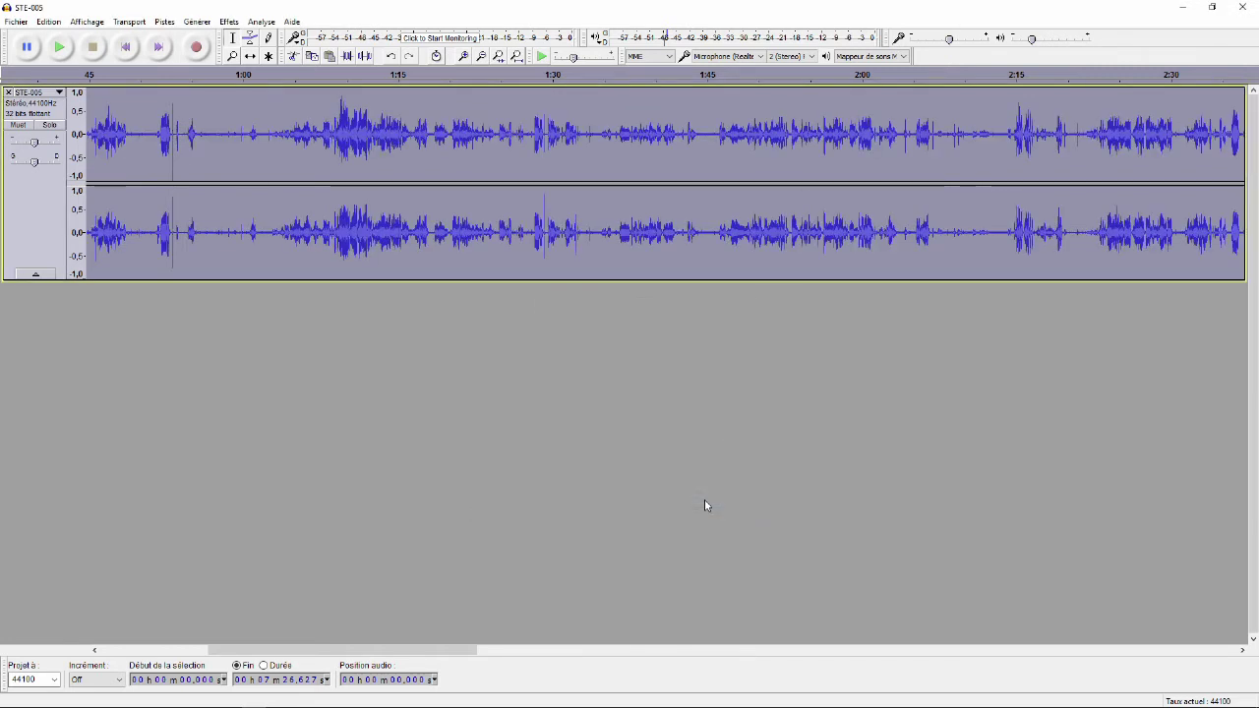
{"action": "scroll", "coordinate": [386, 169], "scroll_direction": "down", "scroll_amount": 1, "text": "ctrl"}
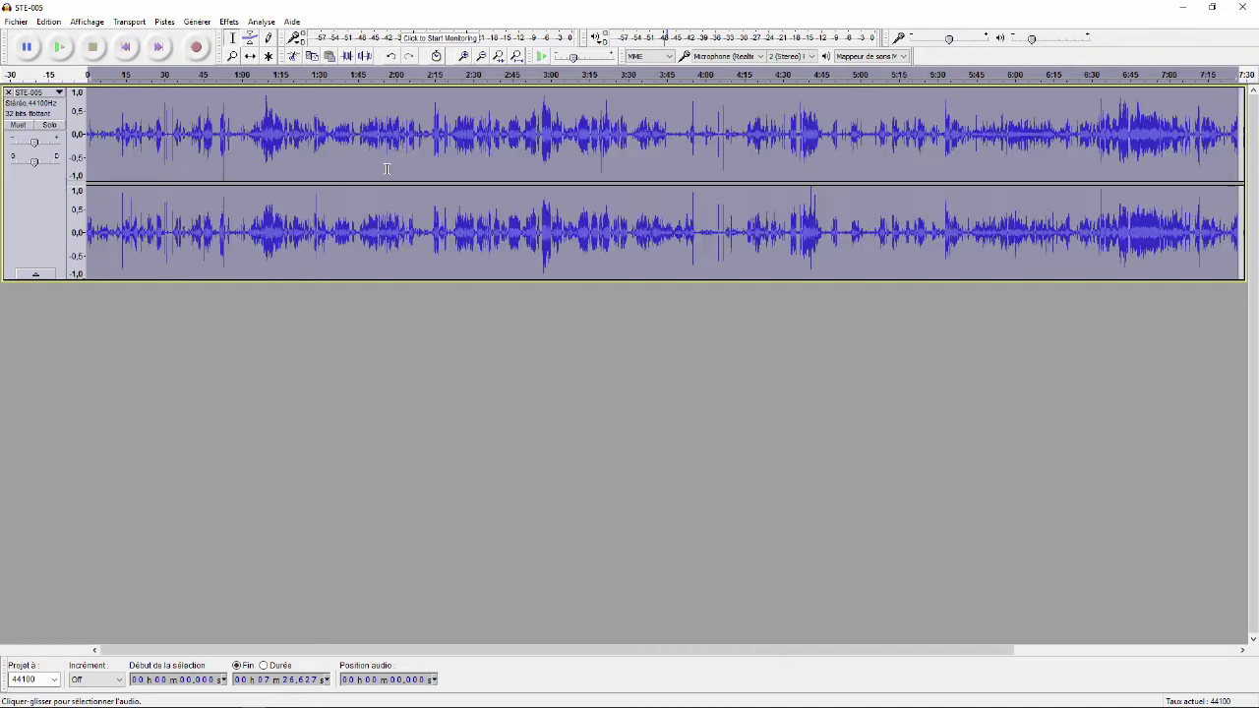
{"action": "scroll", "coordinate": [386, 169], "scroll_direction": "down", "scroll_amount": 2, "text": "ctrl"}
{"action": "scroll", "coordinate": [387, 169], "scroll_direction": "up", "scroll_amount": 1, "text": "ctrl"}
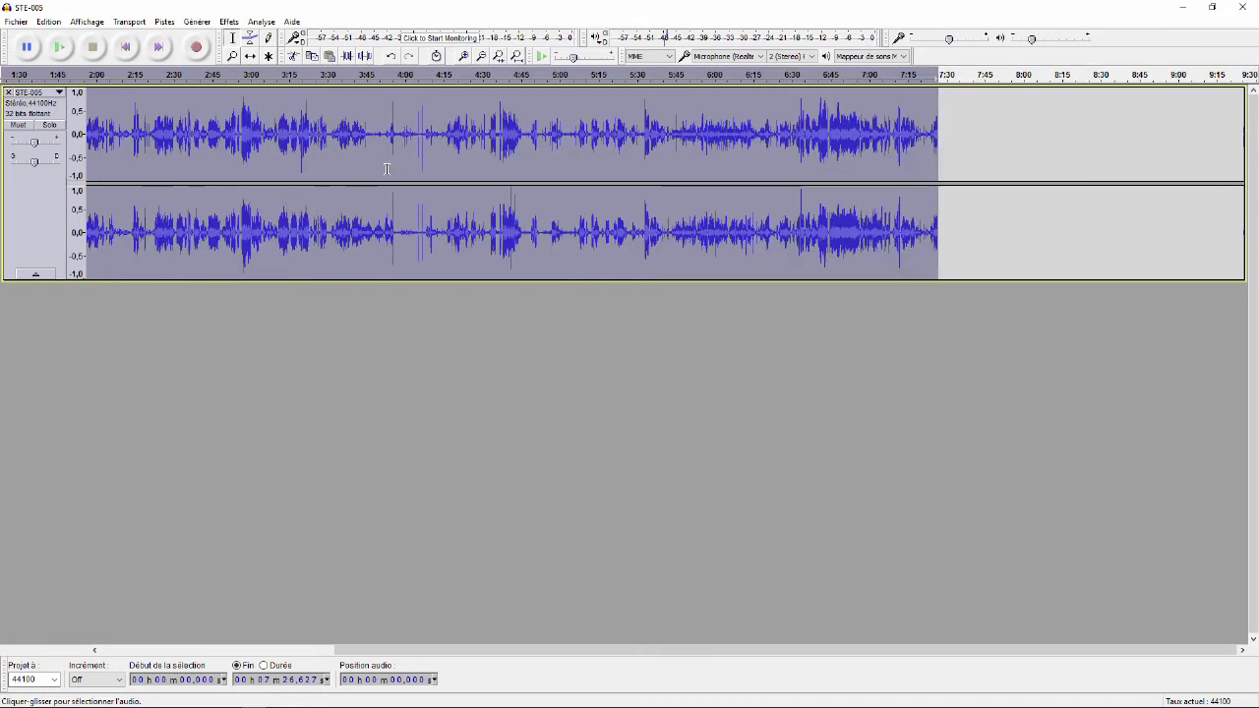
{"action": "scroll", "coordinate": [395, 171], "scroll_direction": "up", "scroll_amount": 4, "text": "shift"}
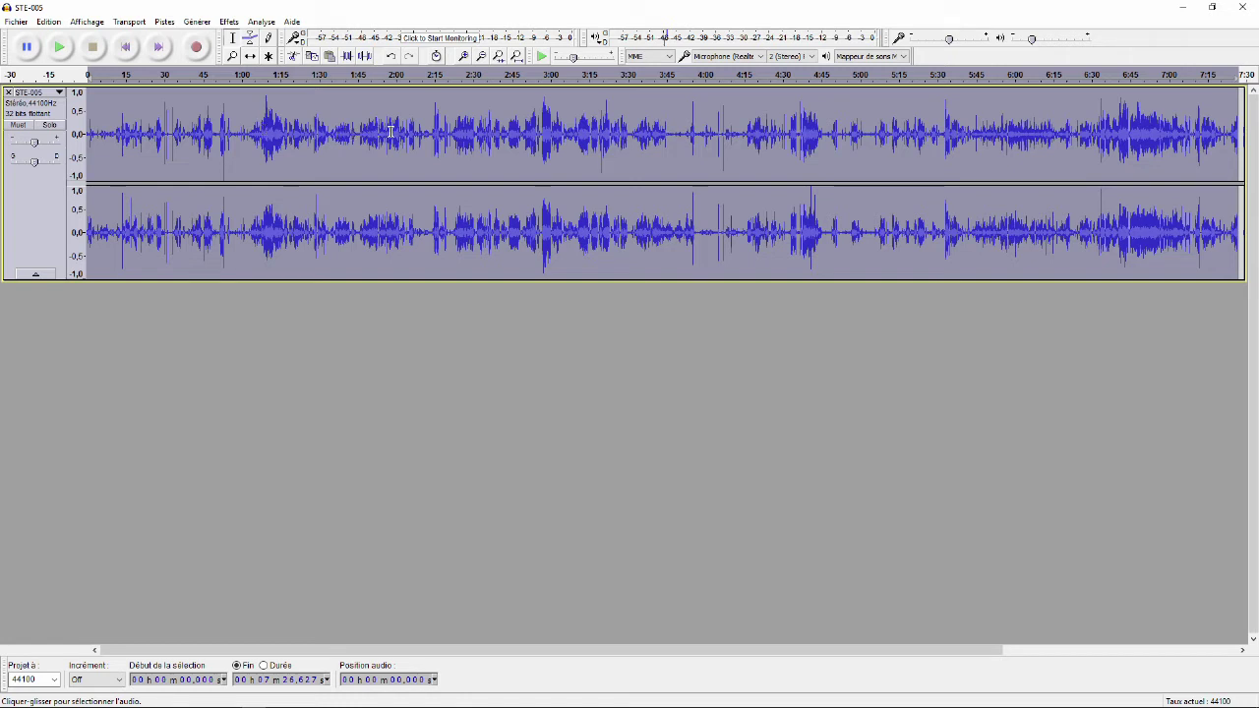
- Listen to the compressed audio from about 1:15, and check the background noise from about 0:55
{"action": "left_click", "coordinate": [282, 126]}
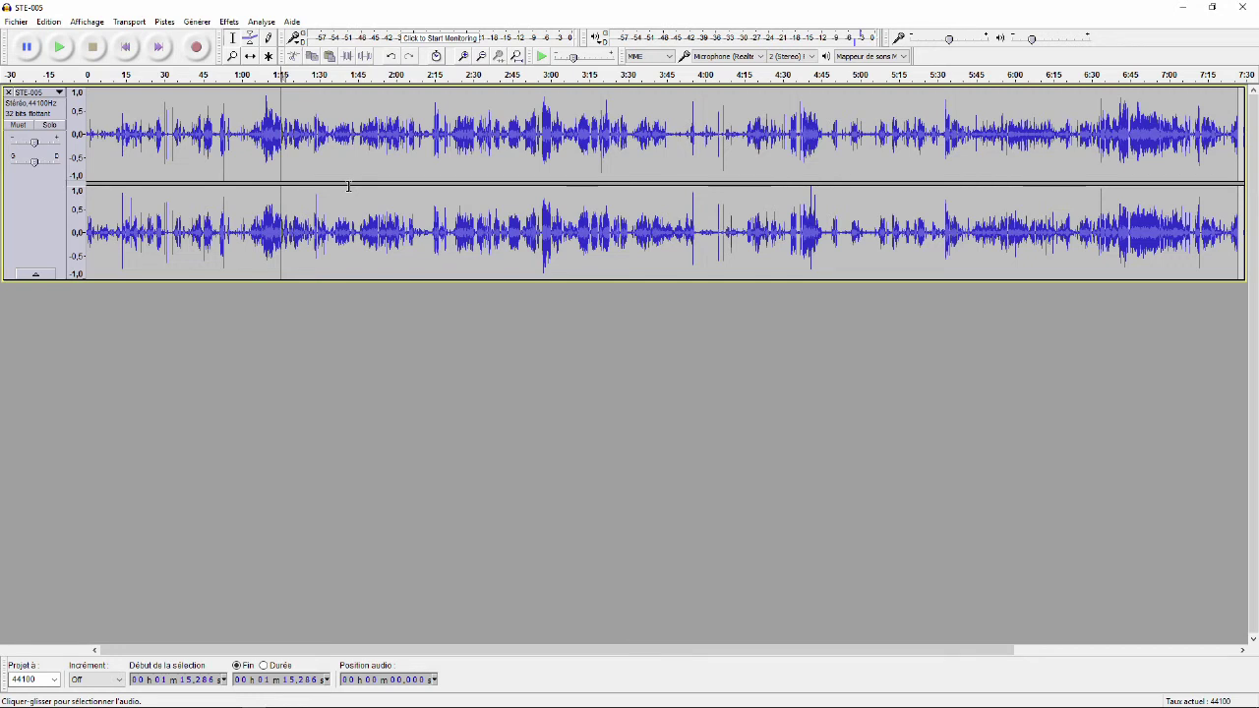
{"action": "key", "text": "space"}
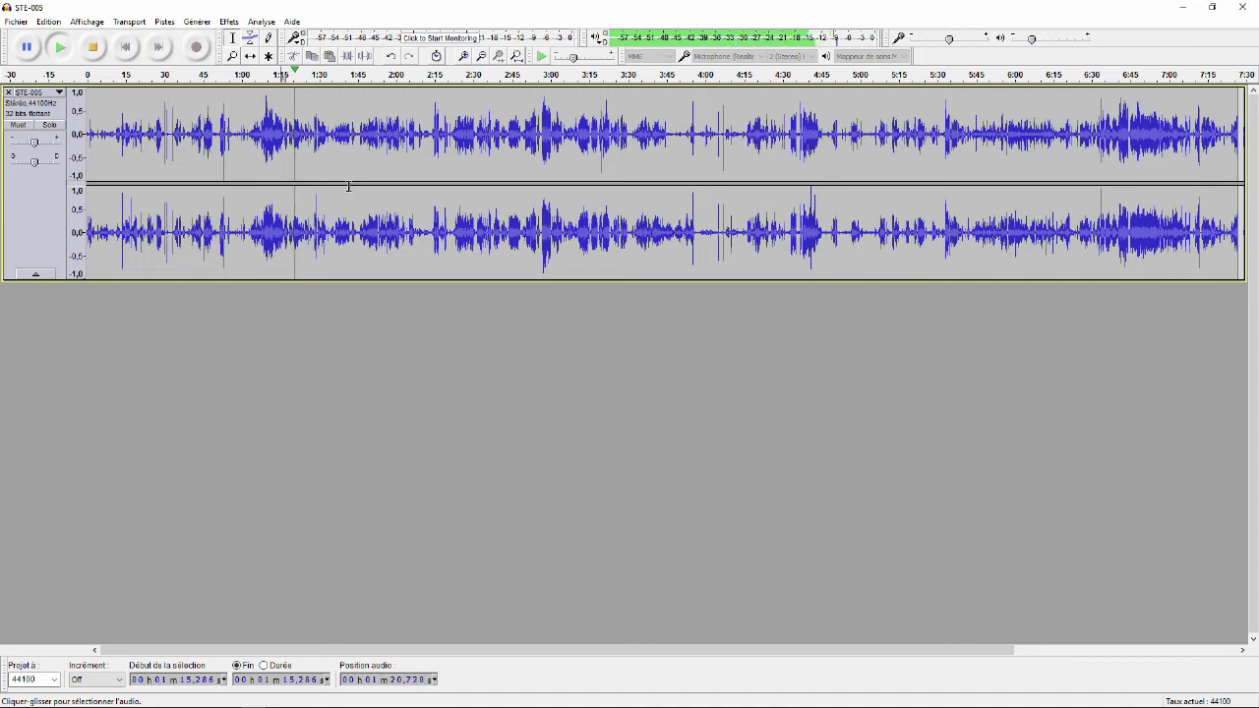
{"action": "key", "text": "space"}
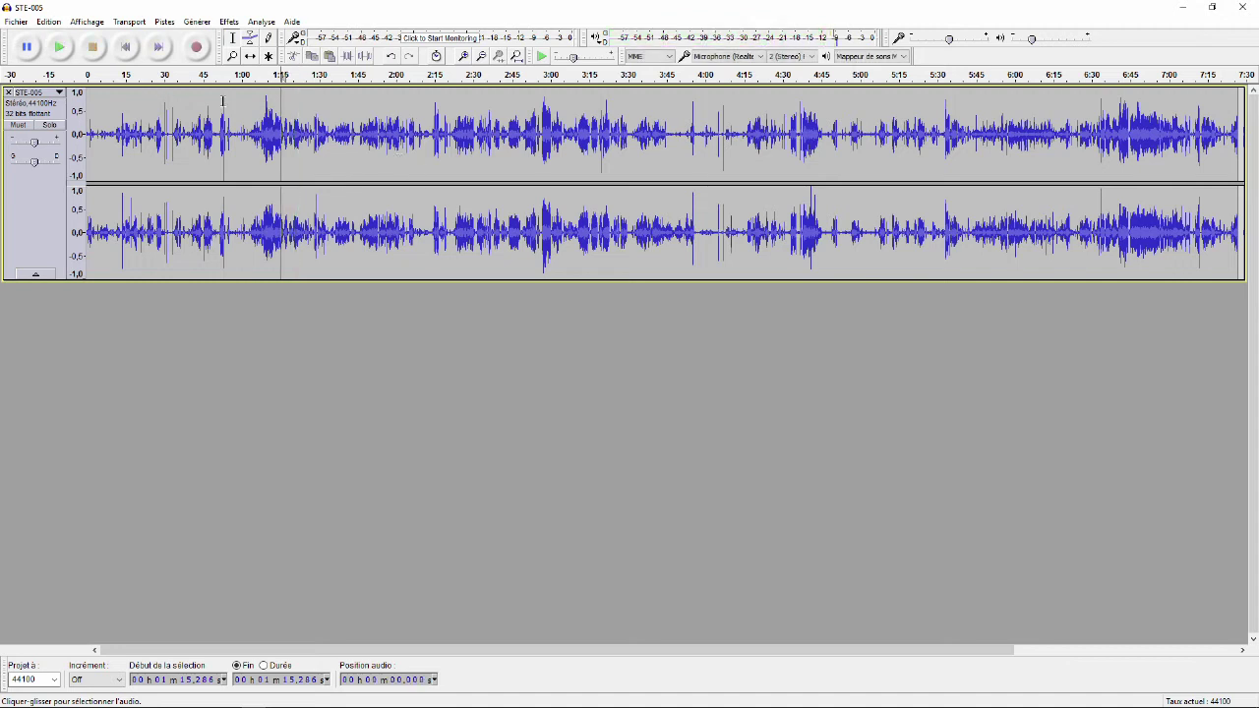
{"action": "left_click", "coordinate": [230, 168]}
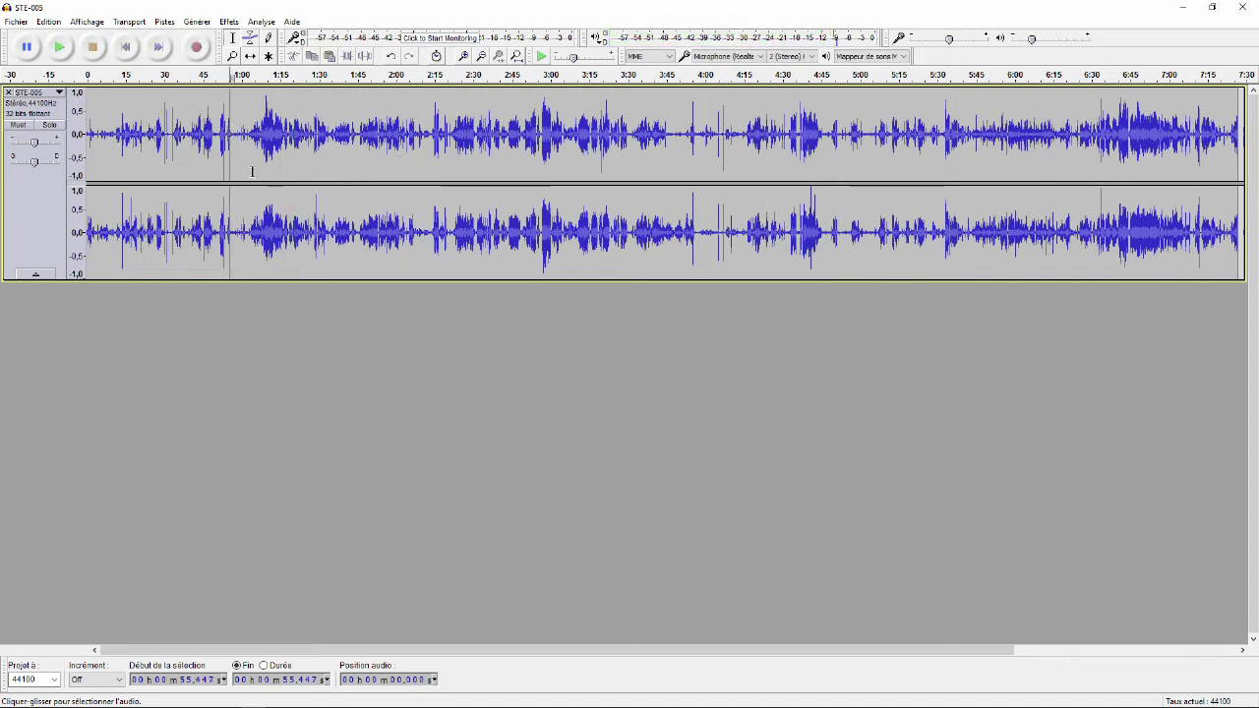
{"action": "key", "text": "space"}
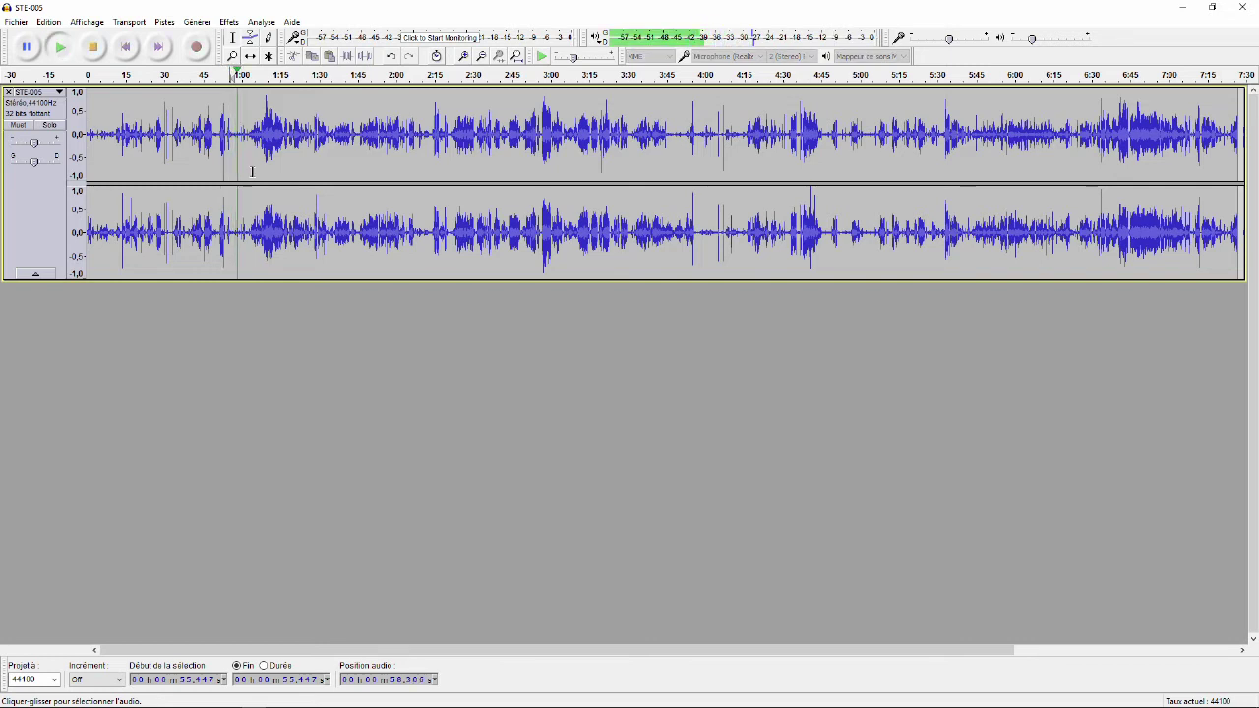
{"action": "key", "text": "space"}
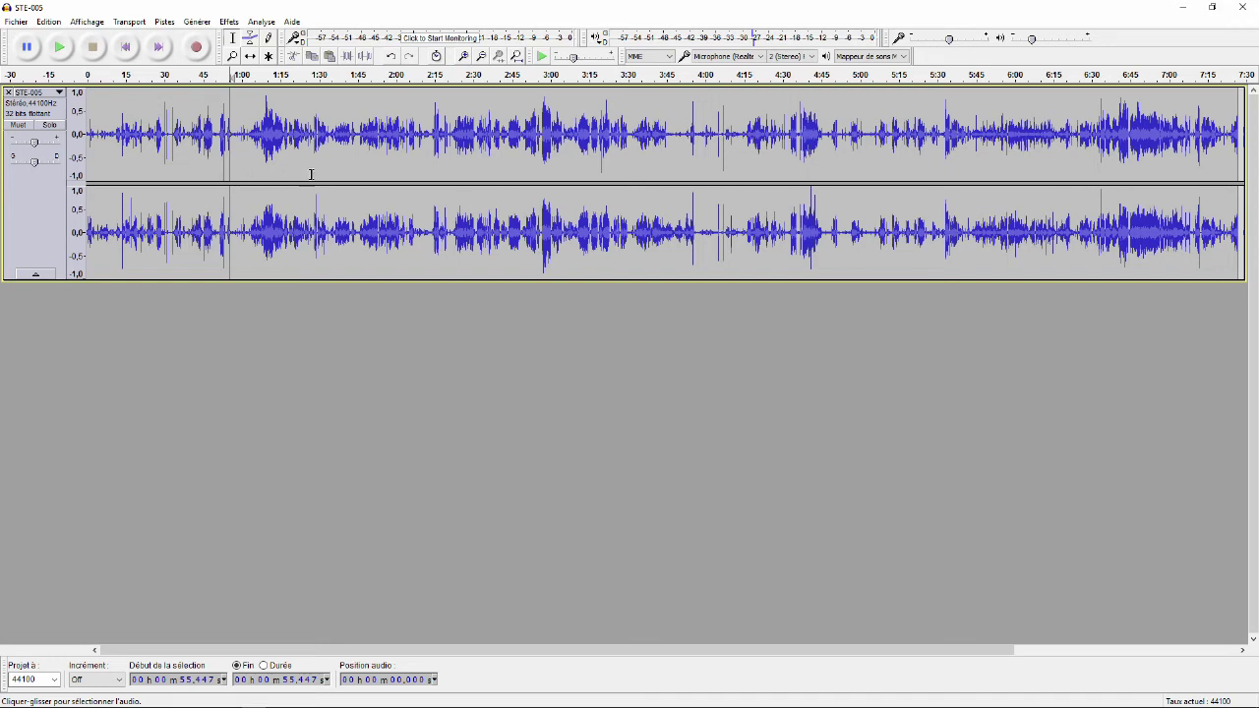
- Slightly reduce the level of the whole track and place the cursor at about 1:48
{"action": "key", "text": "ctrl+a"}
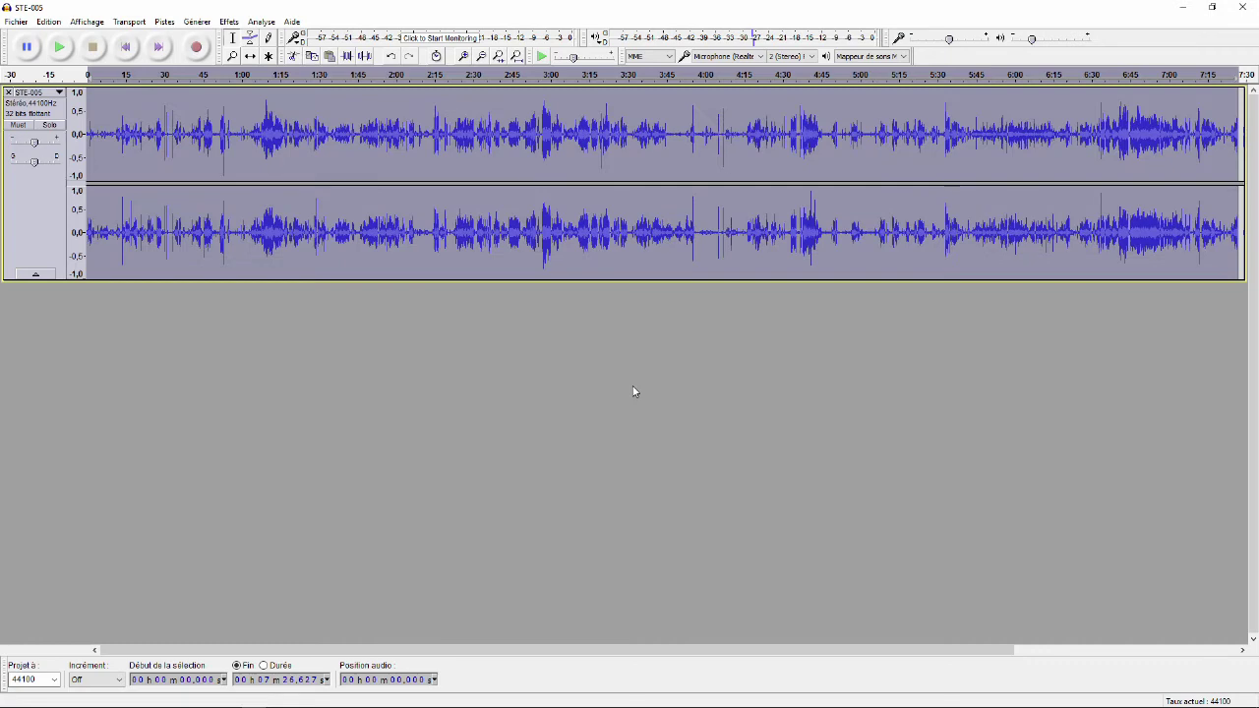
{"action": "left_click", "coordinate": [368, 157]}
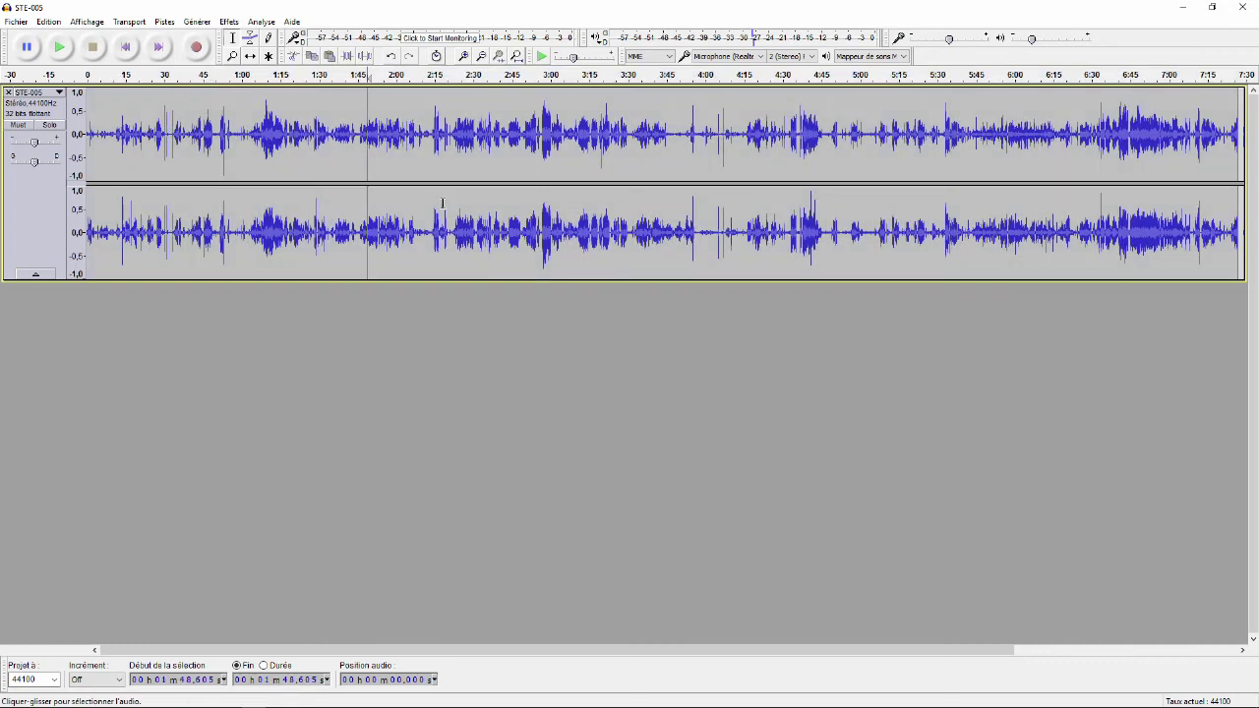
- Export the compressed audio as STE-005-modif, switch to Lightworks, and import that file into the project
{"action": "key", "text": "ctrl+shift+e"}
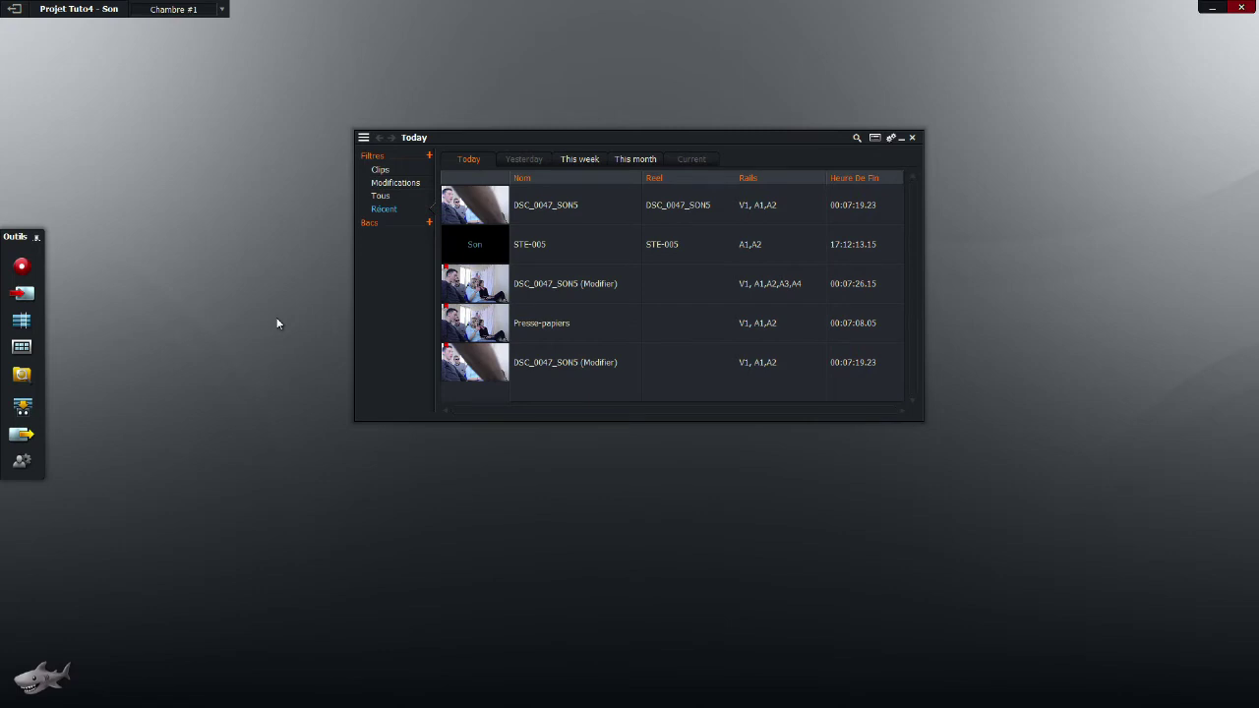
{"action": "left_click", "coordinate": [23, 294]}
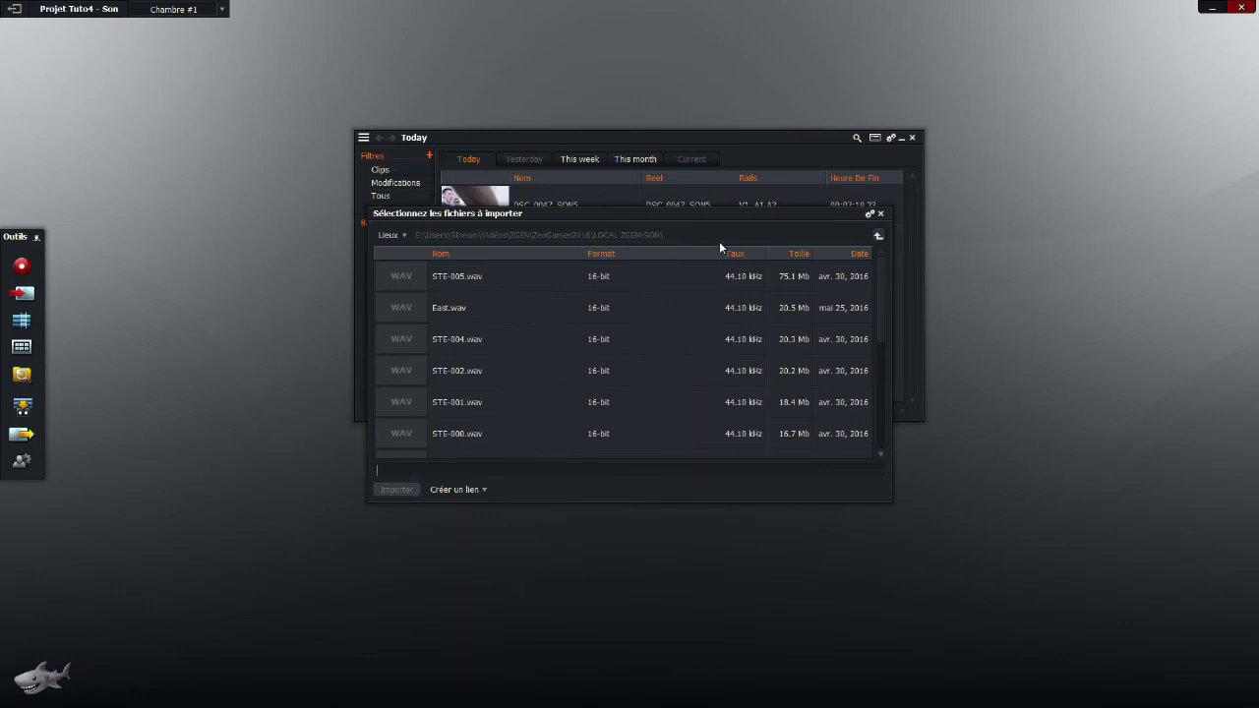
{"action": "double_click", "coordinate": [571, 274]}
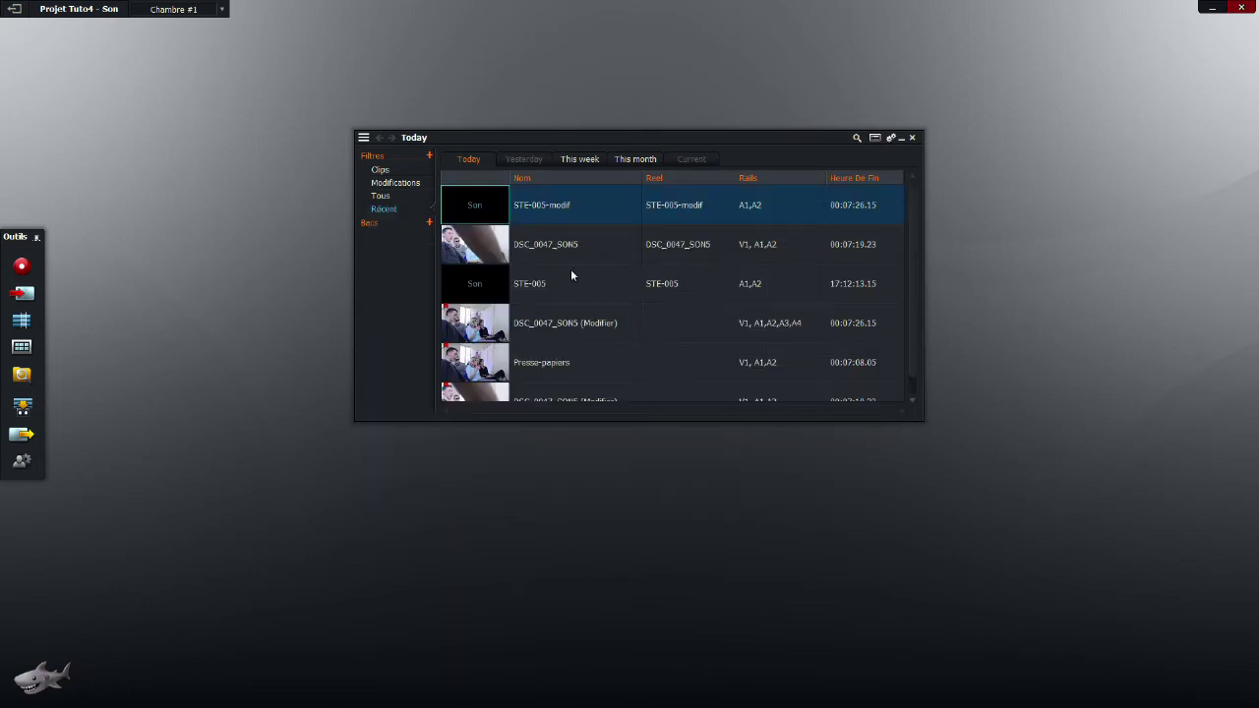
- Open the DSC_0047_SON5 video clip, create an edit from it, and move its timeline fully into view
{"action": "left_click", "coordinate": [494, 253]}
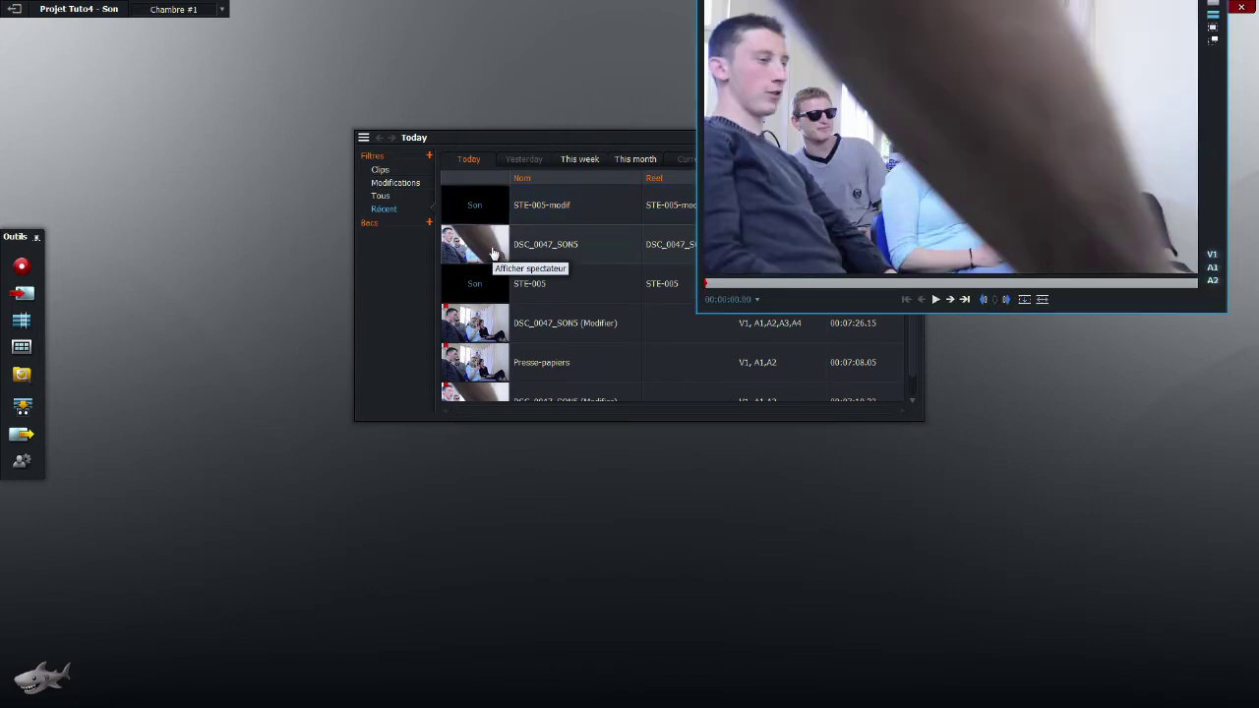
{"action": "left_click_drag", "start_coordinate": [901, 113], "coordinate": [926, 334]}
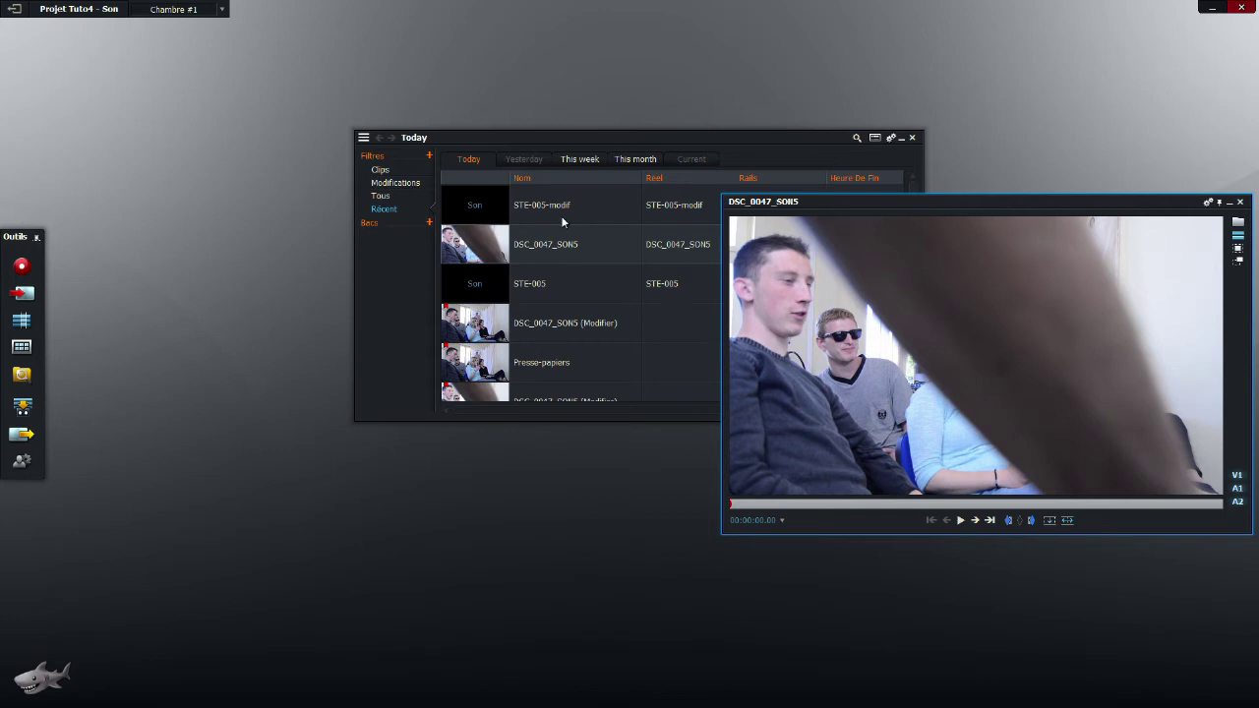
{"action": "left_click_drag", "start_coordinate": [1112, 374], "coordinate": [923, 256]}
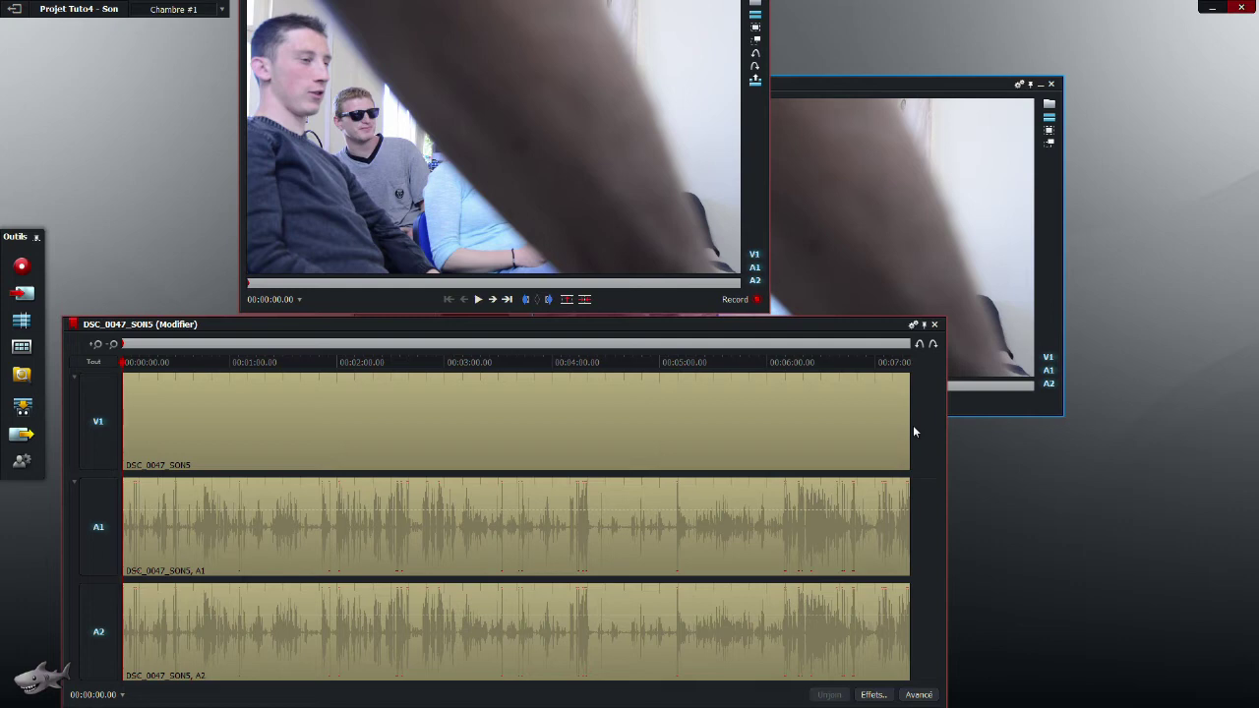
{"action": "left_click_drag", "start_coordinate": [610, 326], "coordinate": [697, 221]}
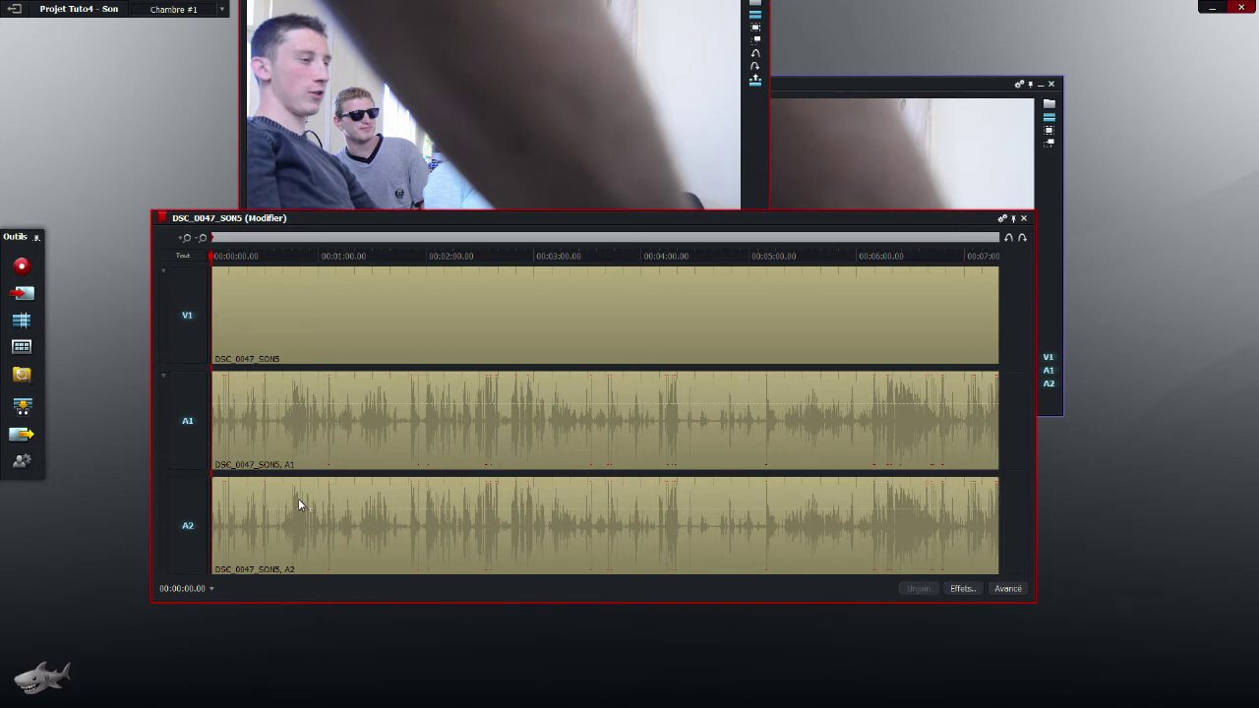
- Delete audio track A2 from the DSC_0047_SON5 edit and reduce the timeline's height
{"action": "right_click", "coordinate": [197, 519]}
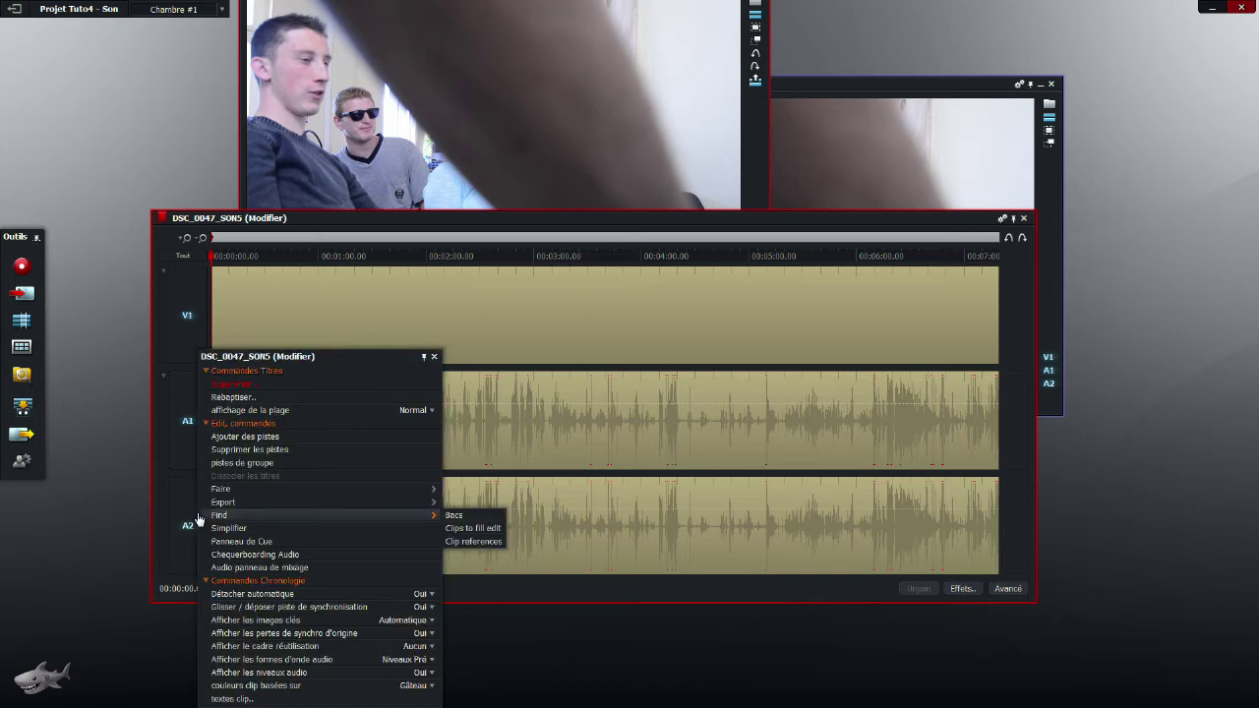
{"action": "left_click", "coordinate": [250, 449]}
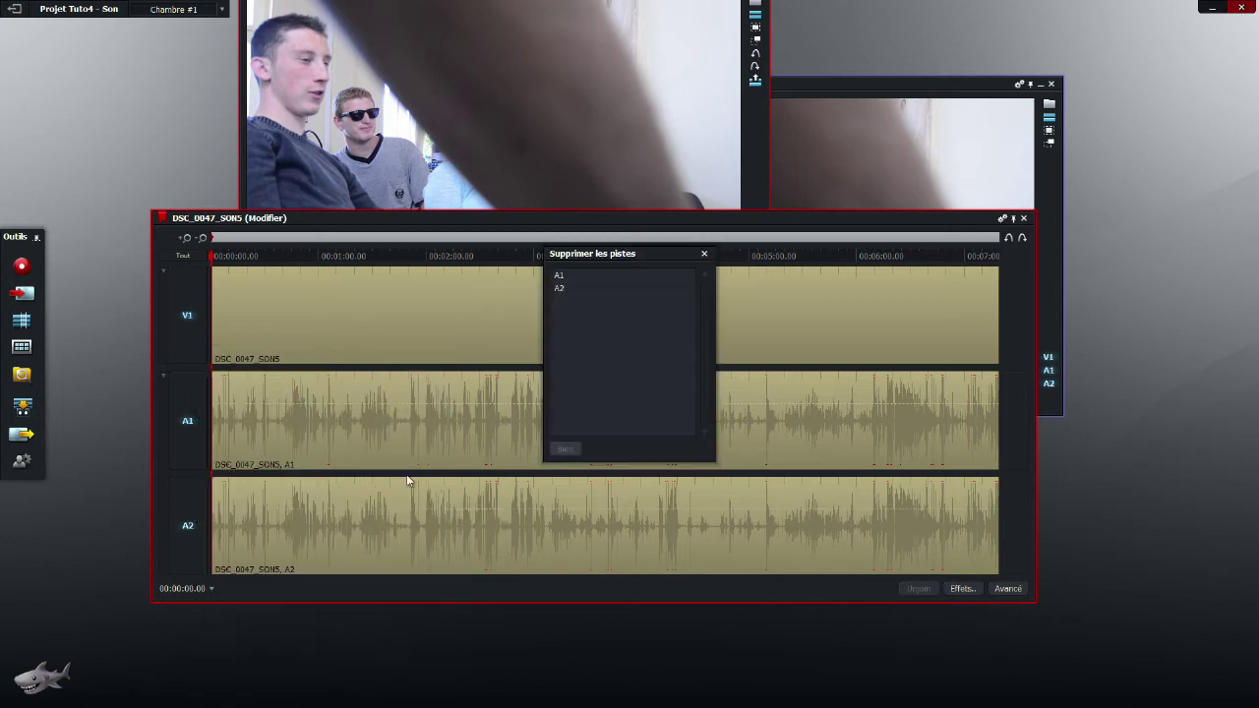
{"action": "left_click", "coordinate": [565, 288]}
{"action": "left_click", "coordinate": [564, 449]}
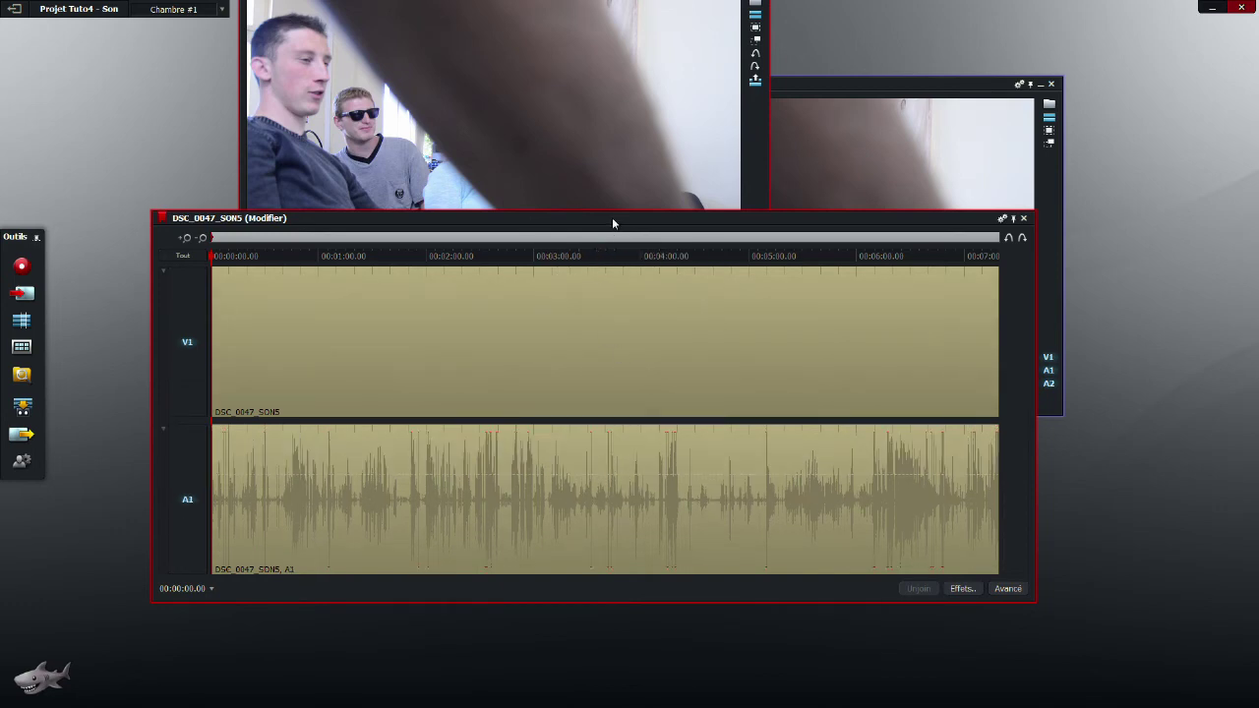
{"action": "left_click_drag", "start_coordinate": [612, 212], "coordinate": [613, 339]}
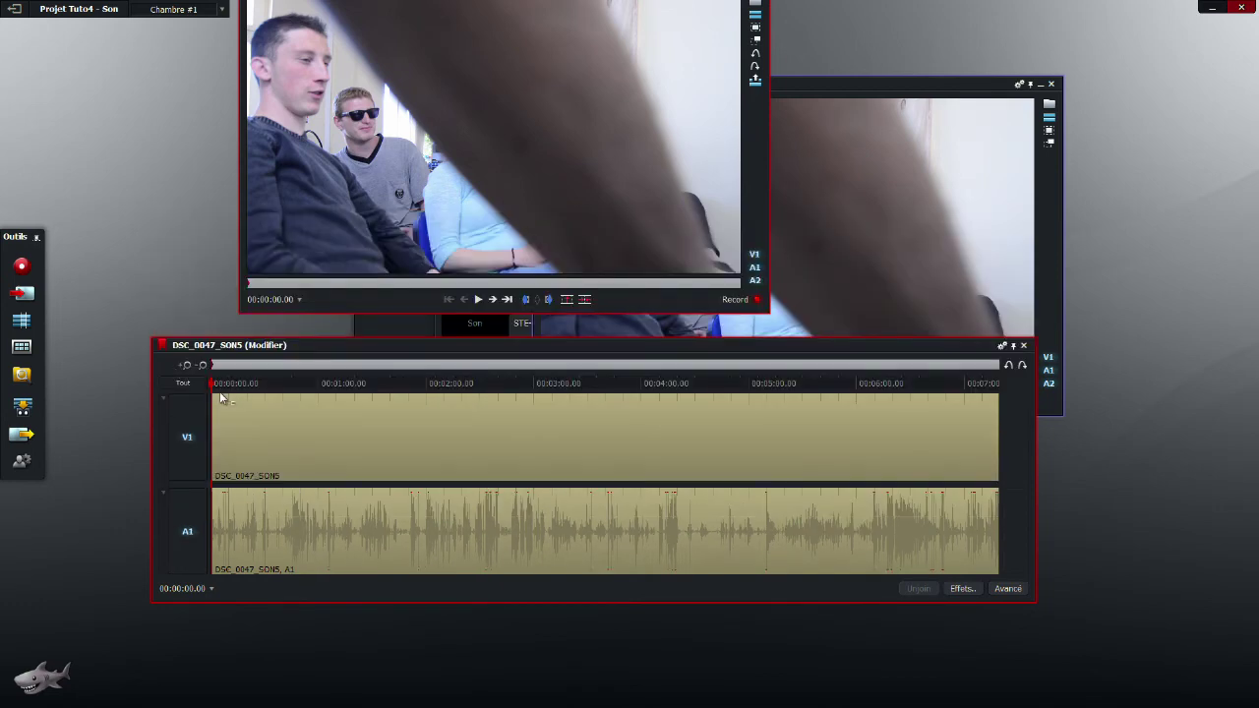
- Add two acoustic tracks after A1 to the edit, created as a stereo pair
{"action": "right_click", "coordinate": [169, 372]}
{"action": "left_click", "coordinate": [235, 403]}
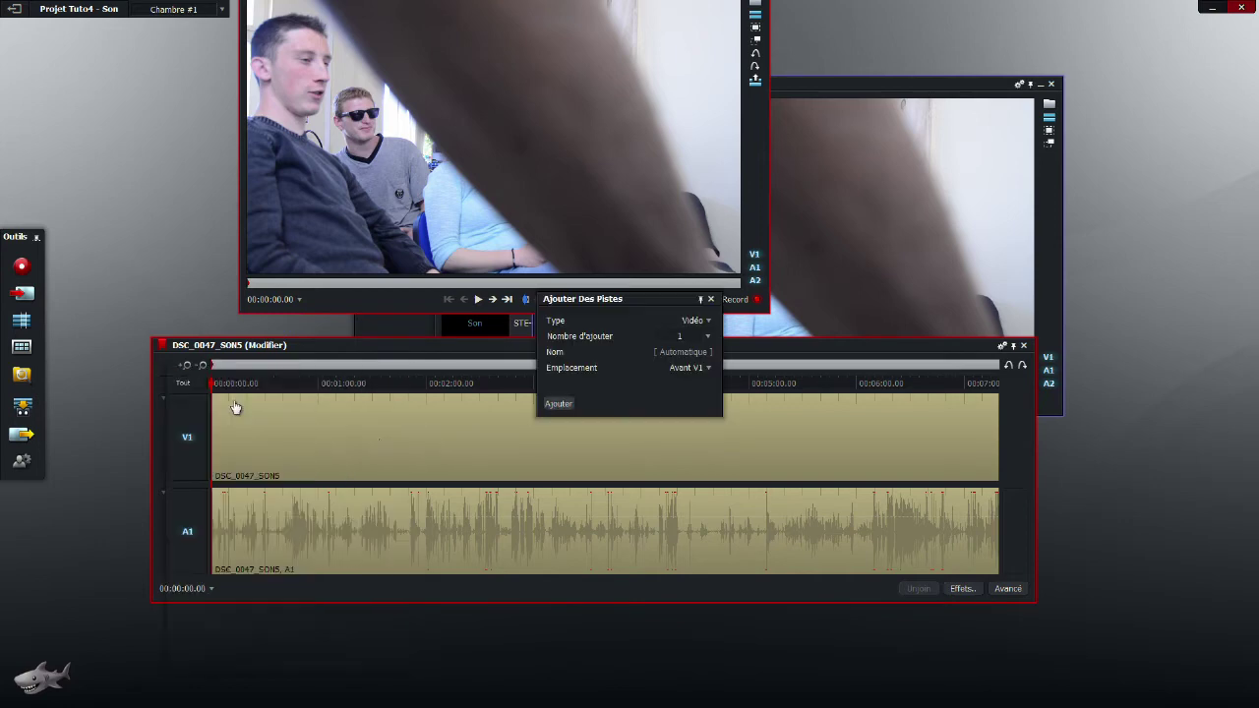
{"action": "left_click", "coordinate": [707, 323]}
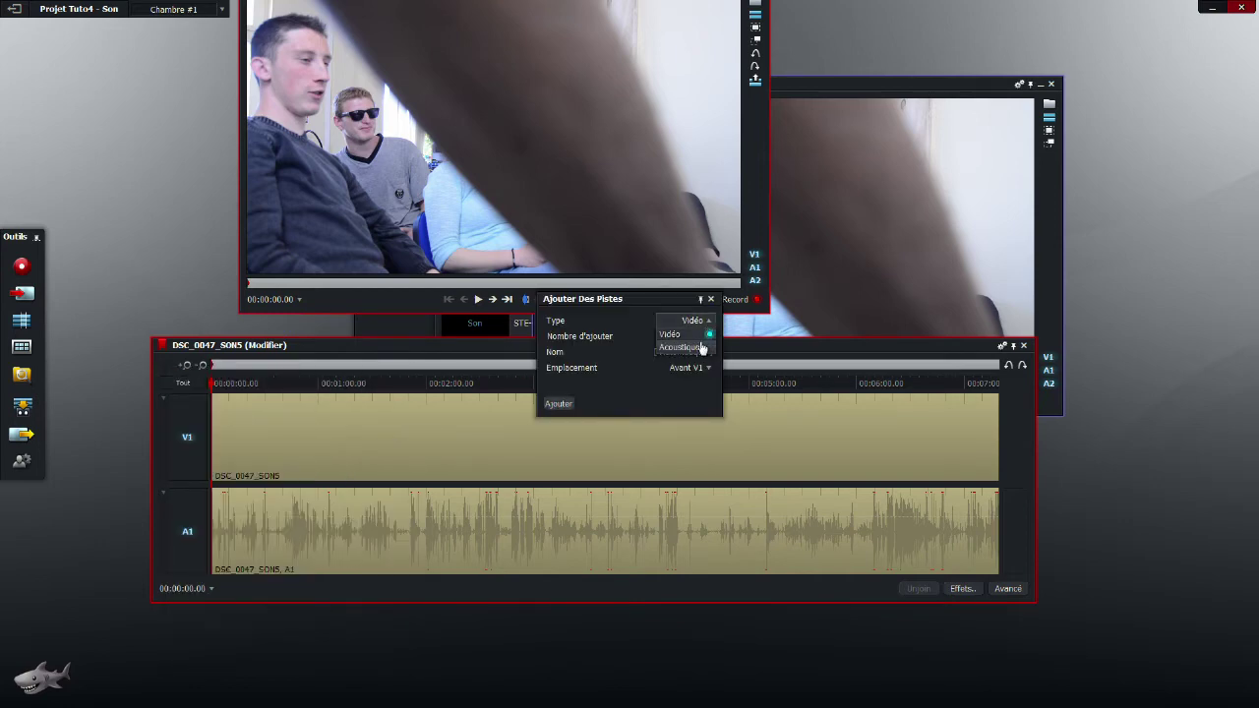
{"action": "left_click", "coordinate": [683, 347]}
{"action": "left_click", "coordinate": [707, 338]}
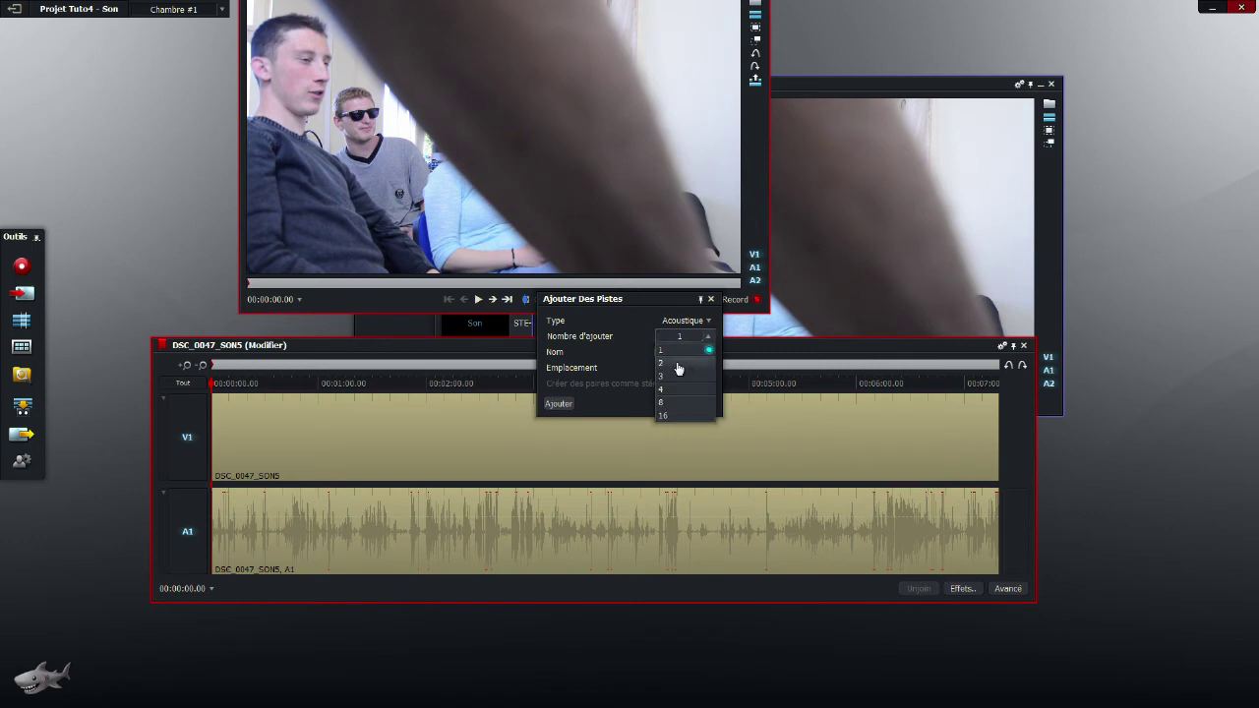
{"action": "left_click", "coordinate": [675, 363]}
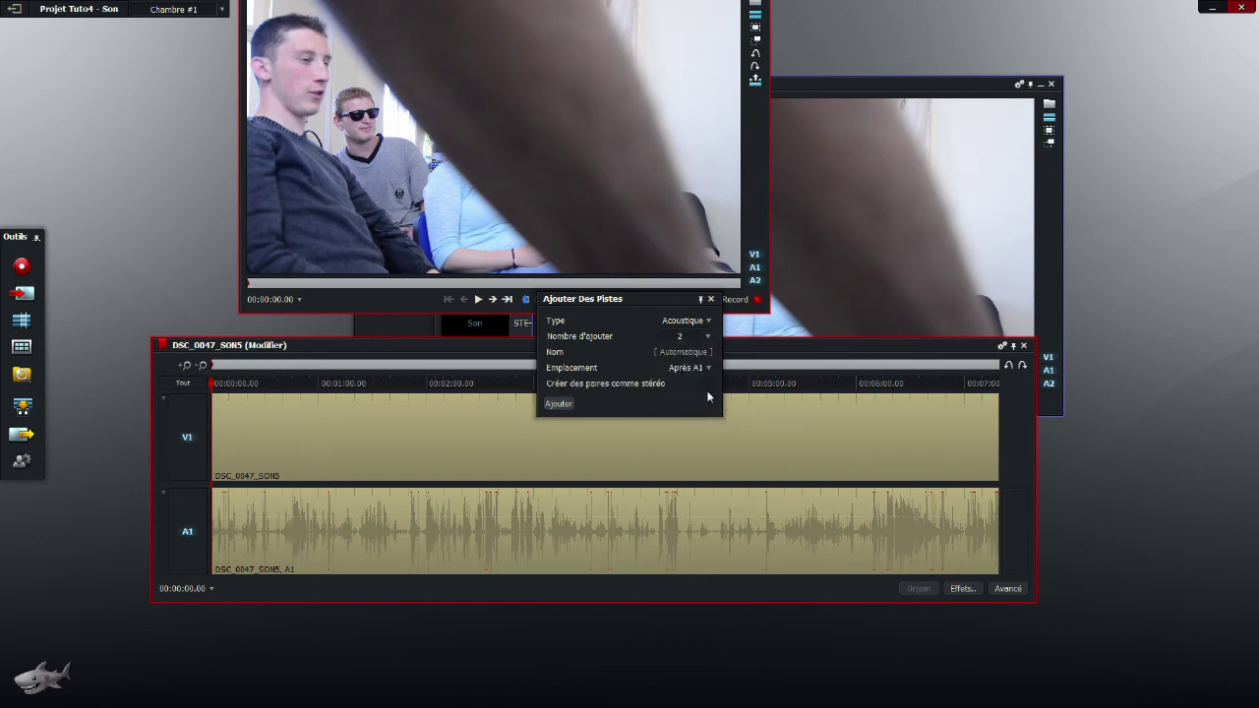
{"action": "left_click", "coordinate": [702, 385]}
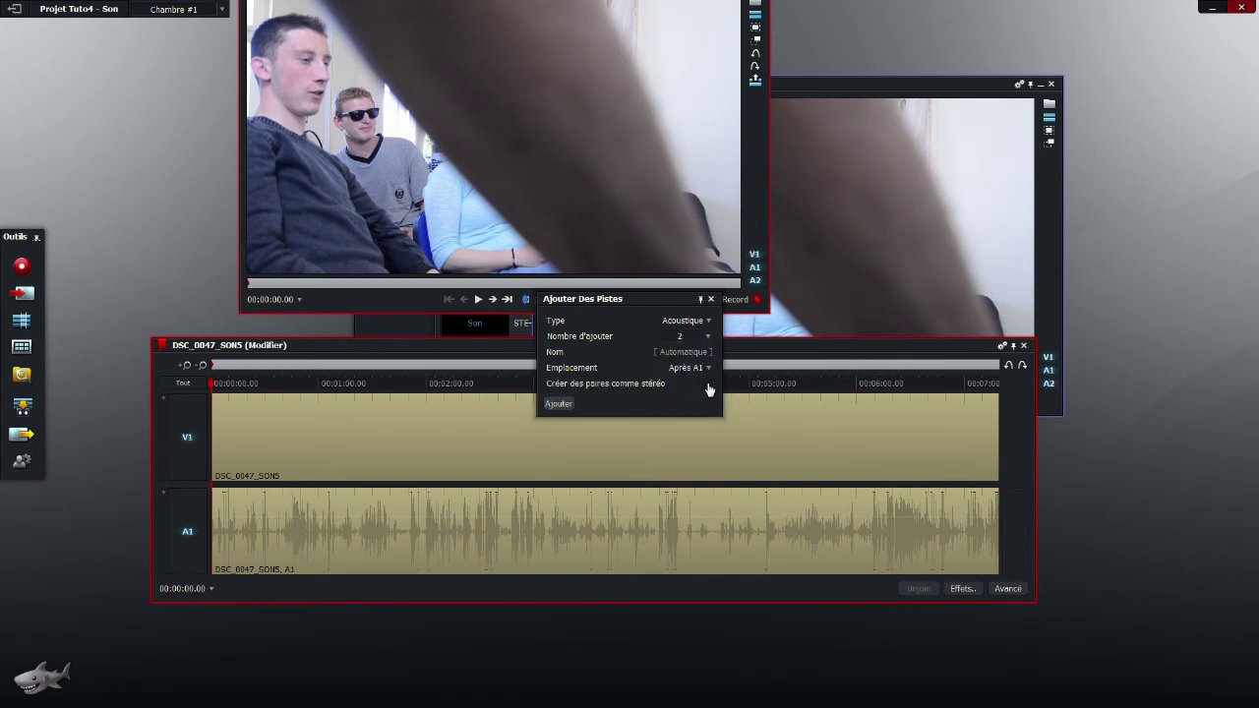
{"action": "left_click", "coordinate": [556, 404]}
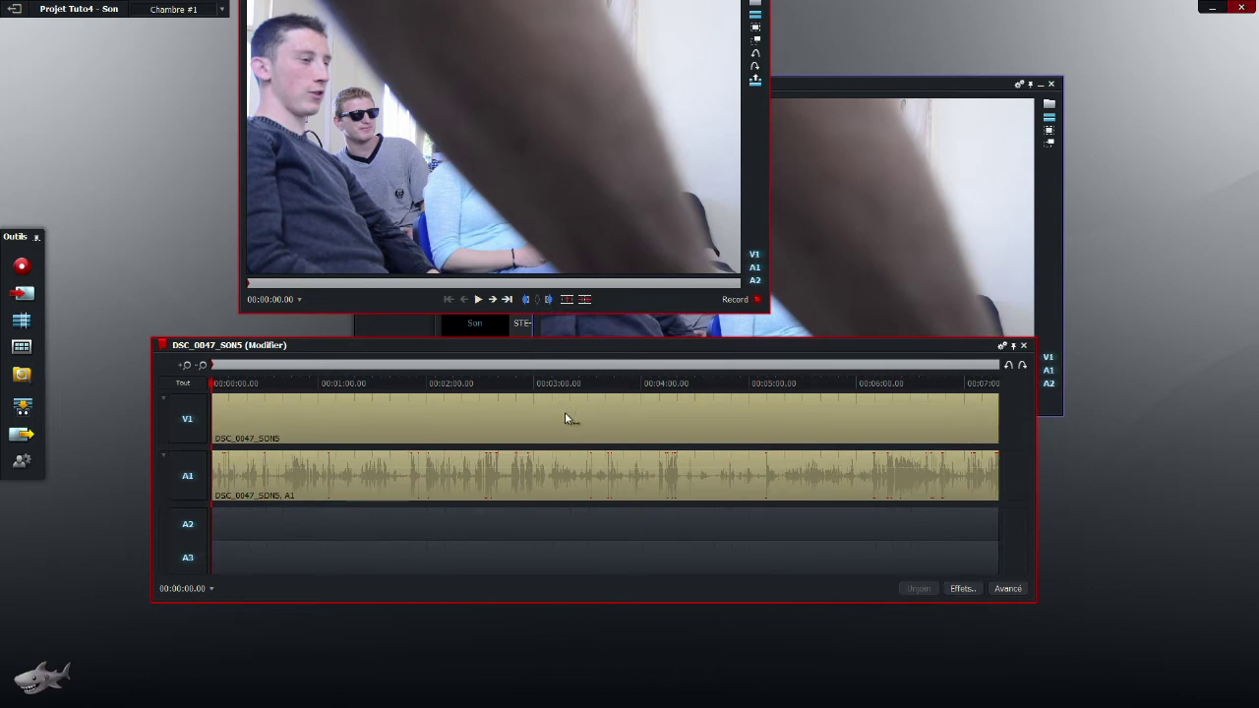
- Disable track A1 and place the STE-005-modif sound on tracks A2 and A3 from the start of the edit
{"action": "left_click_drag", "start_coordinate": [492, 101], "coordinate": [845, 120]}
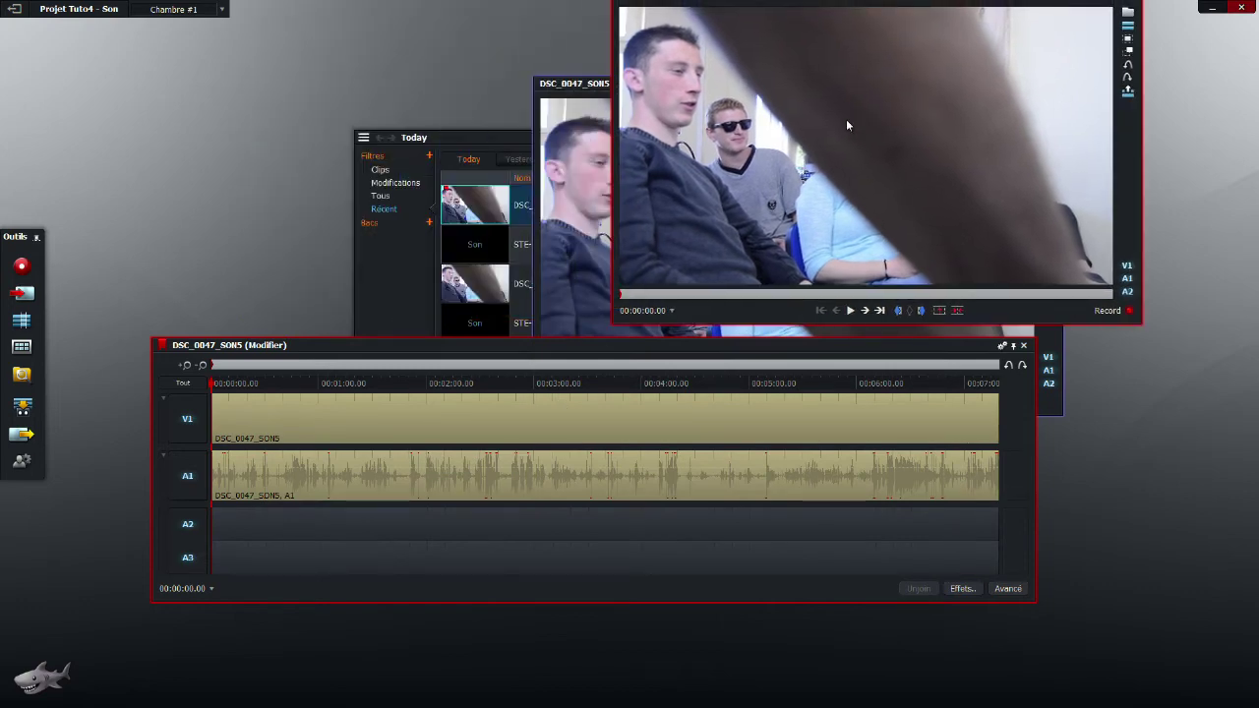
{"action": "left_click", "coordinate": [491, 258]}
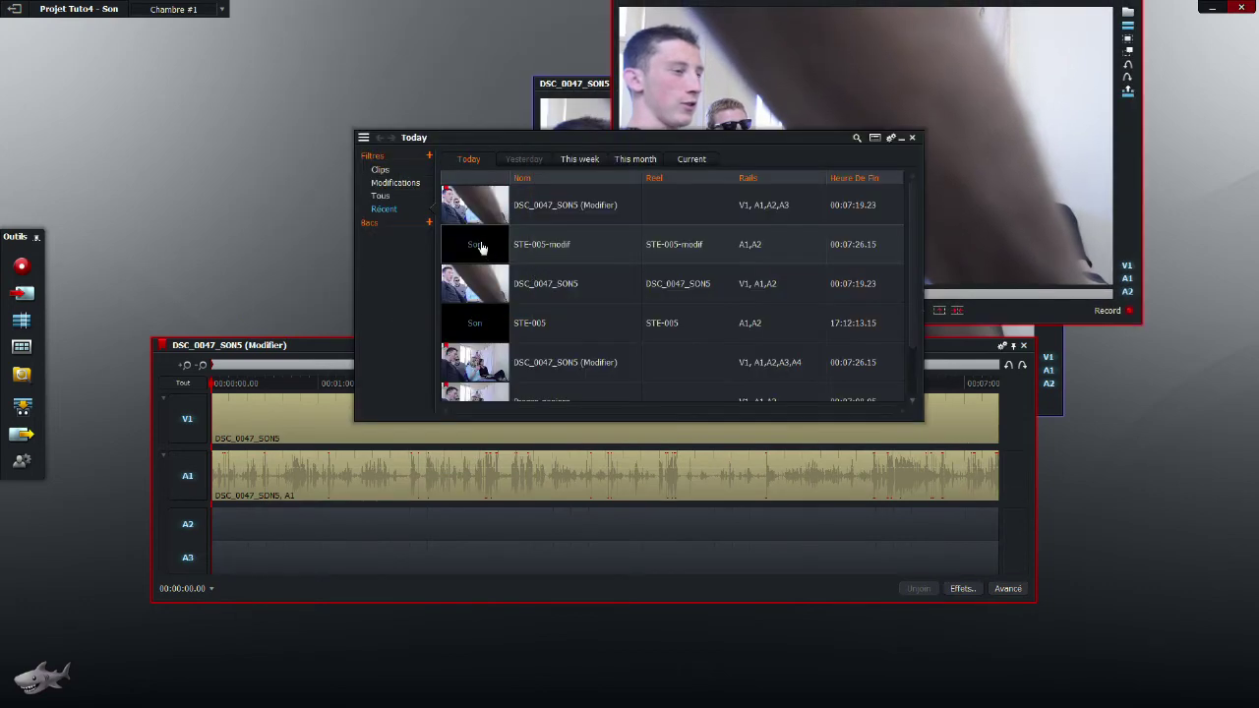
{"action": "double_click", "coordinate": [481, 247]}
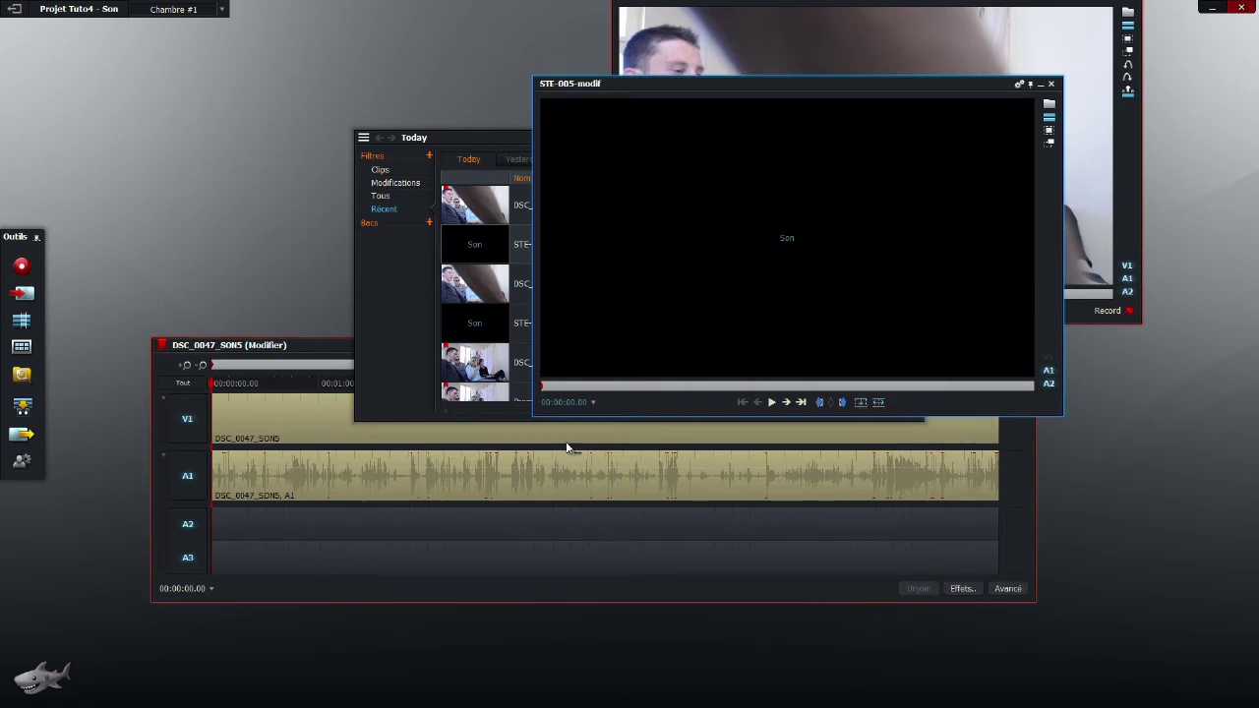
{"action": "left_click", "coordinate": [185, 473]}
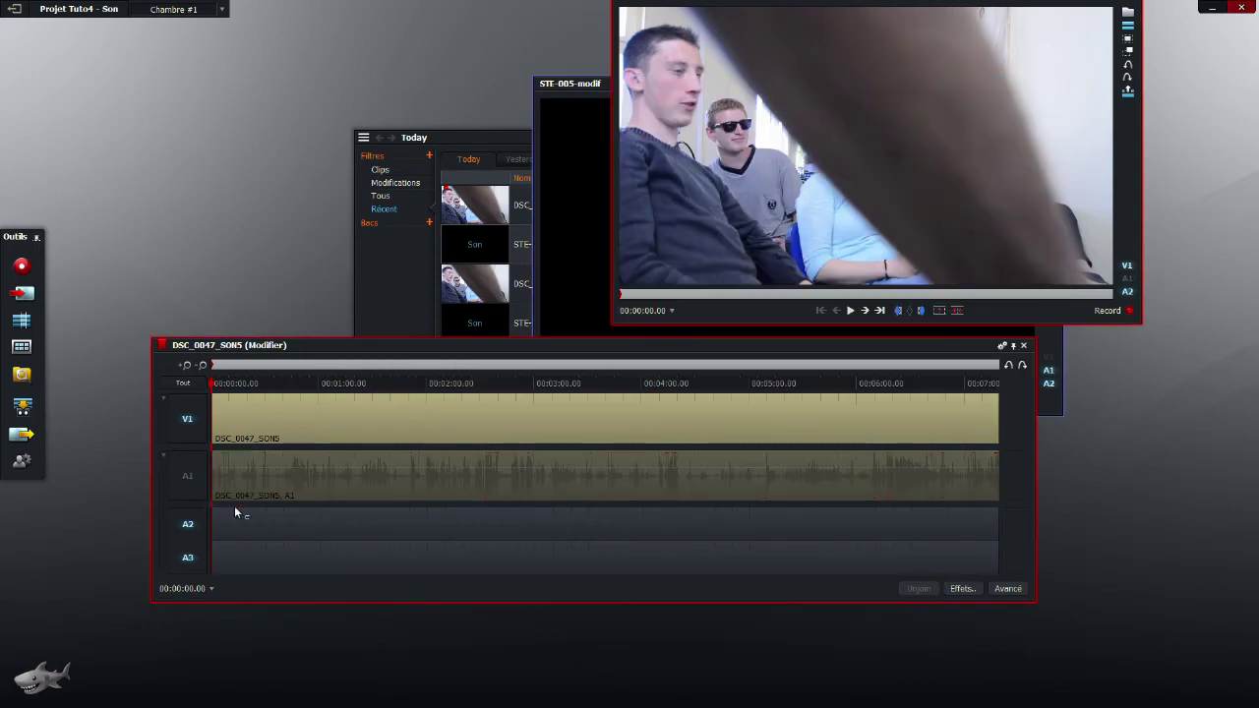
{"action": "left_click", "coordinate": [582, 90]}
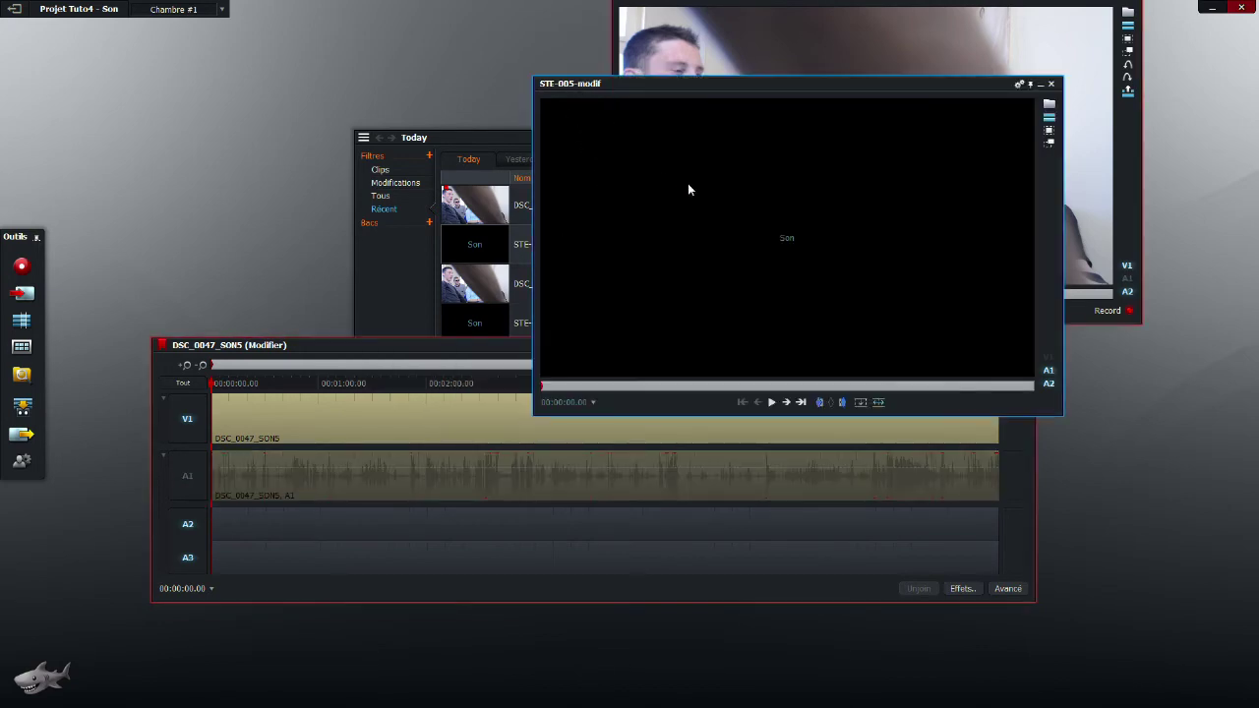
{"action": "left_click", "coordinate": [861, 403]}
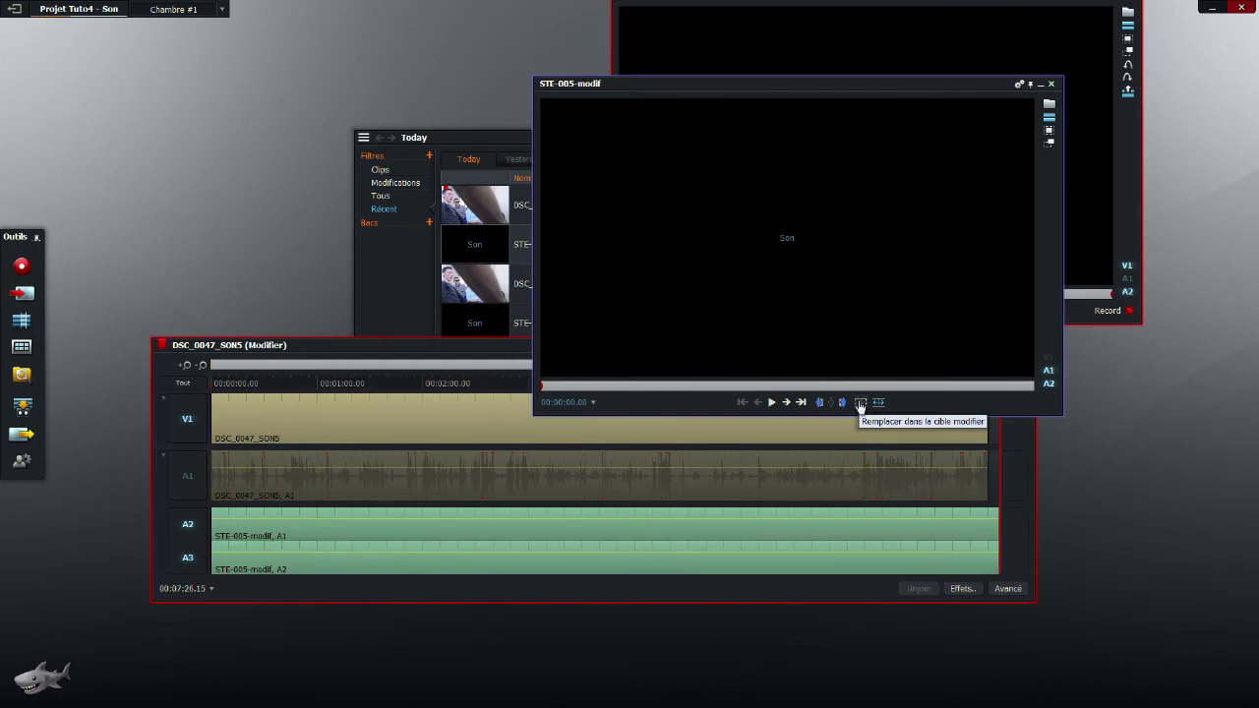
{"action": "left_click", "coordinate": [330, 345]}
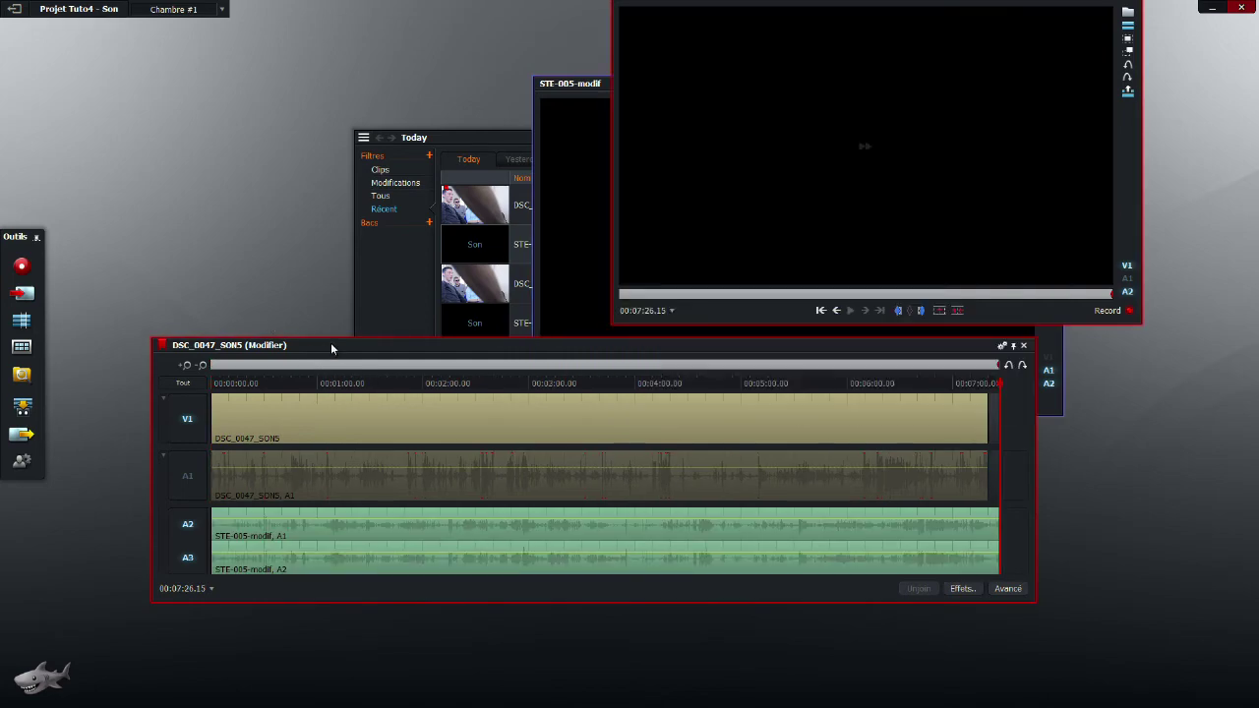
{"action": "left_click_drag", "start_coordinate": [331, 344], "coordinate": [314, 314]}
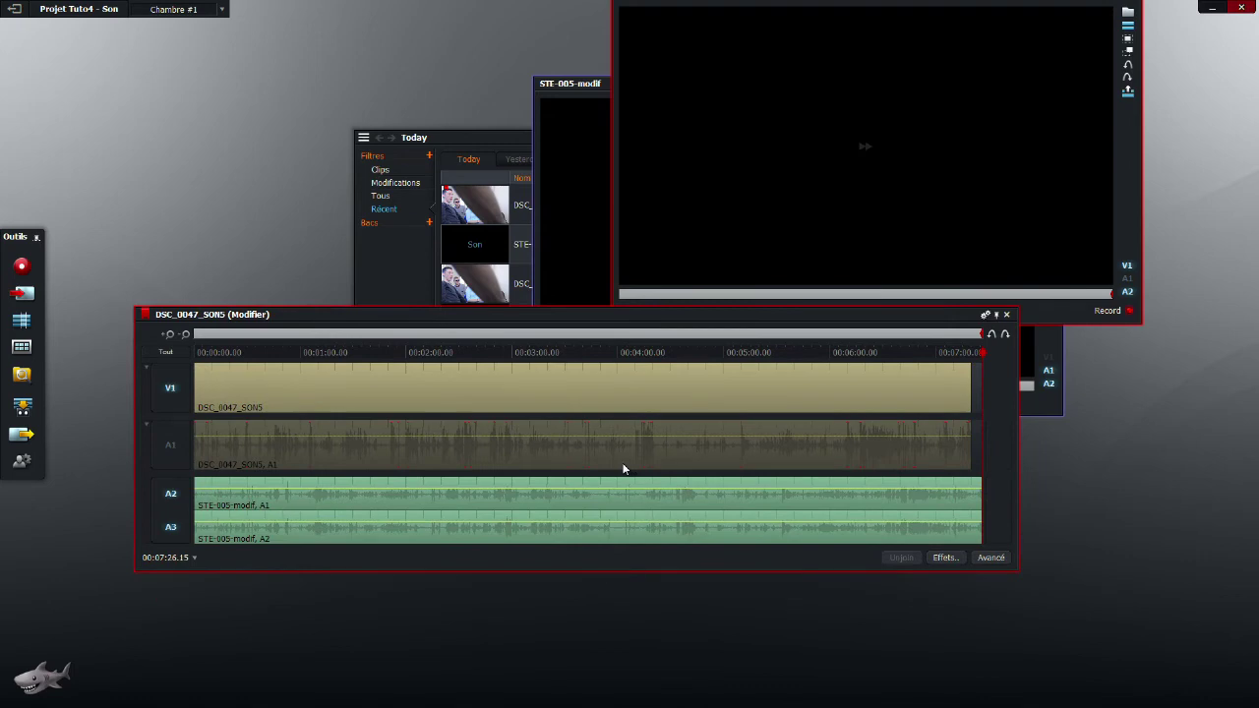
- Look through the start of the edit for the clapperboard and park the playhead on it at 00:00:10.04
{"action": "left_click", "coordinate": [218, 352]}
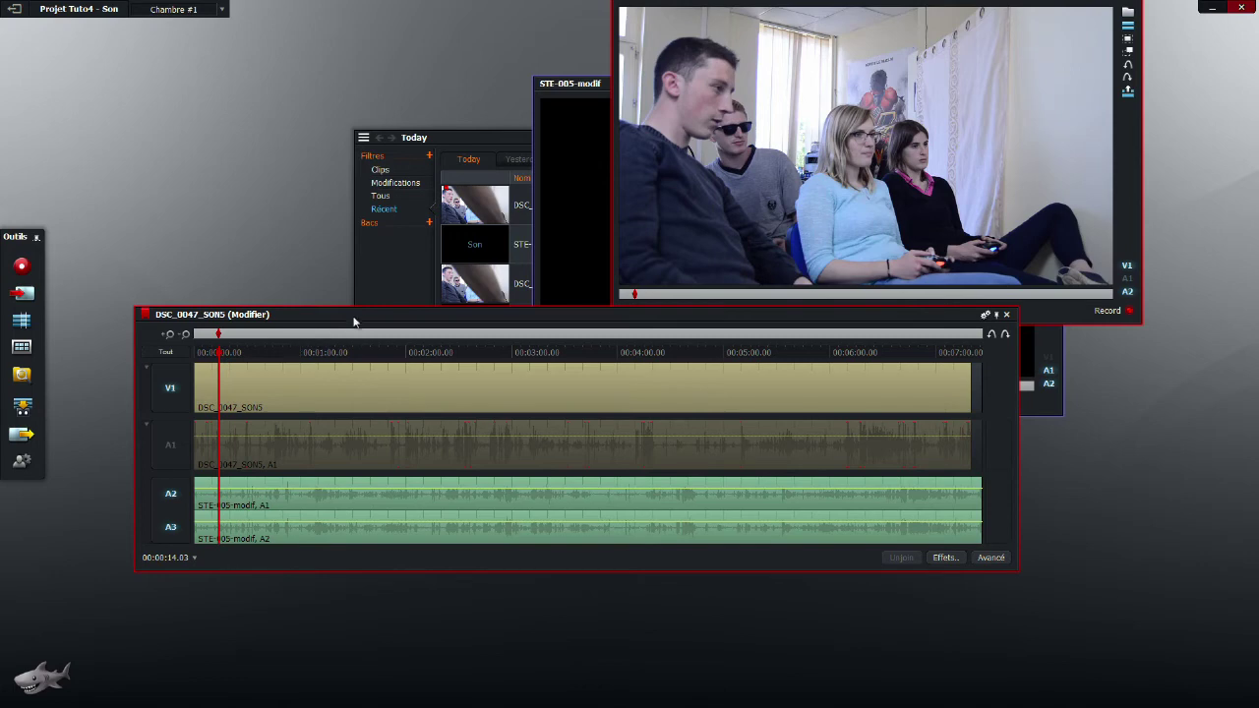
{"action": "left_click_drag", "start_coordinate": [353, 317], "coordinate": [367, 339]}
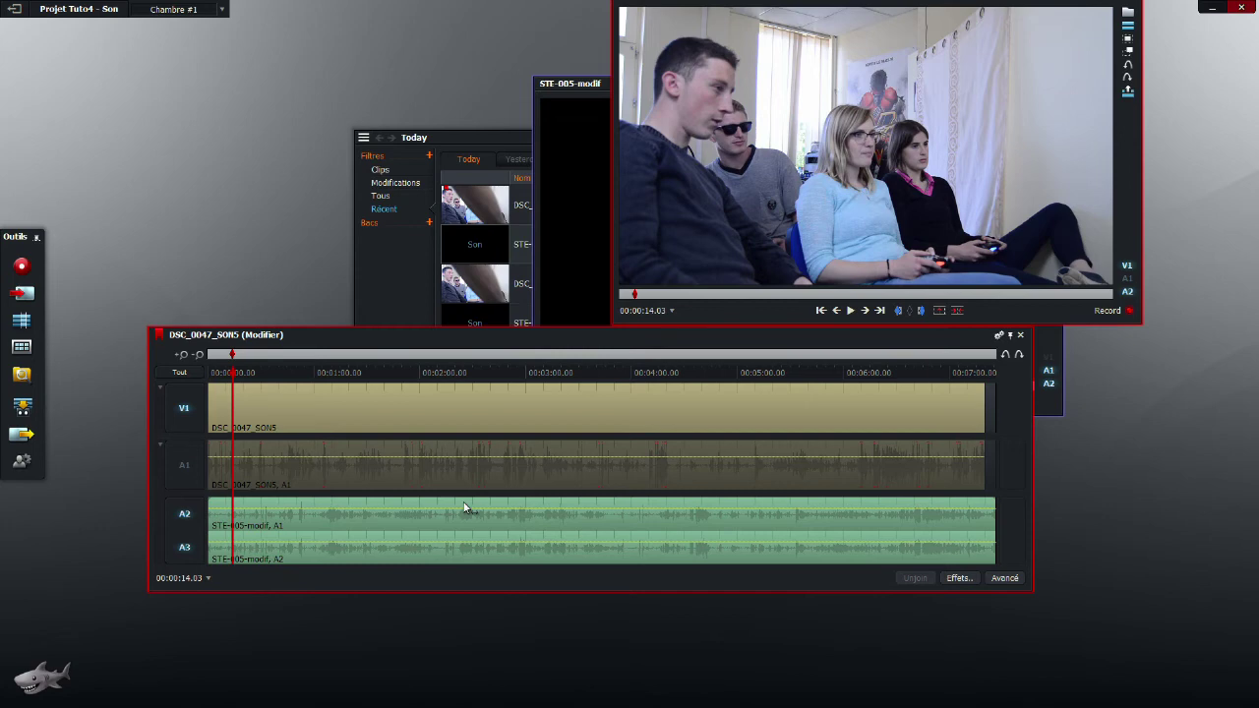
{"action": "left_click", "coordinate": [215, 375]}
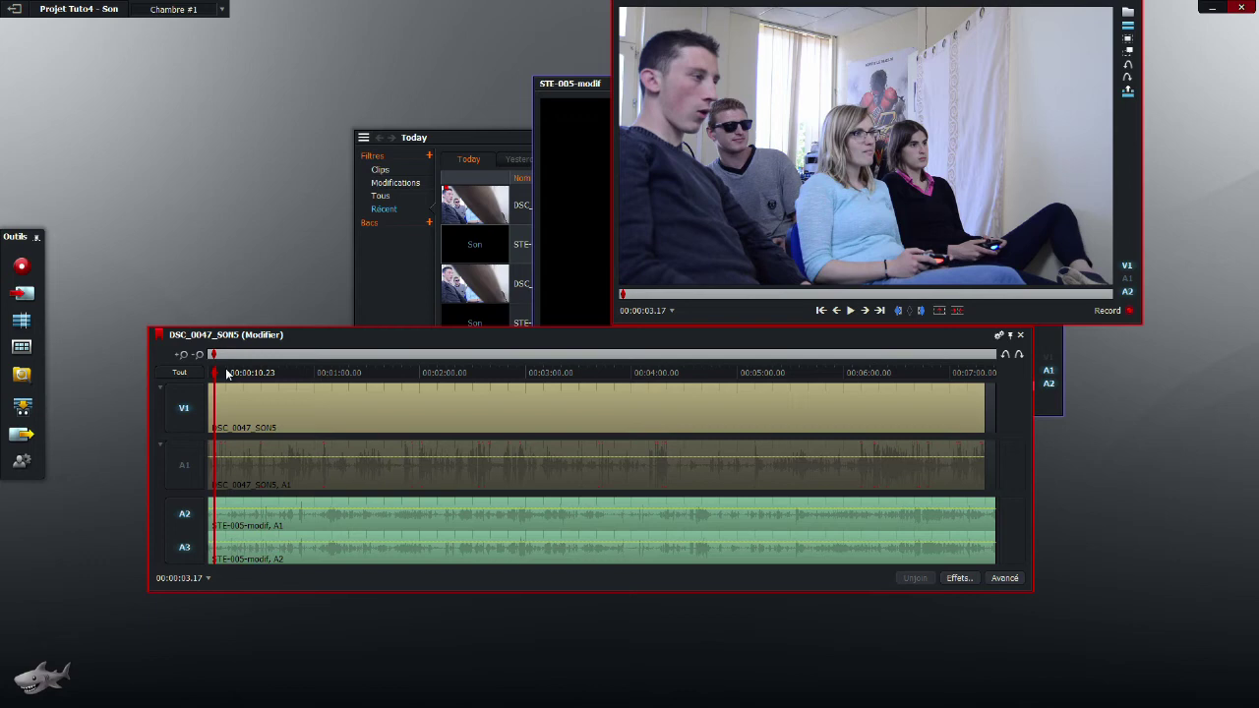
{"action": "left_click", "coordinate": [210, 373]}
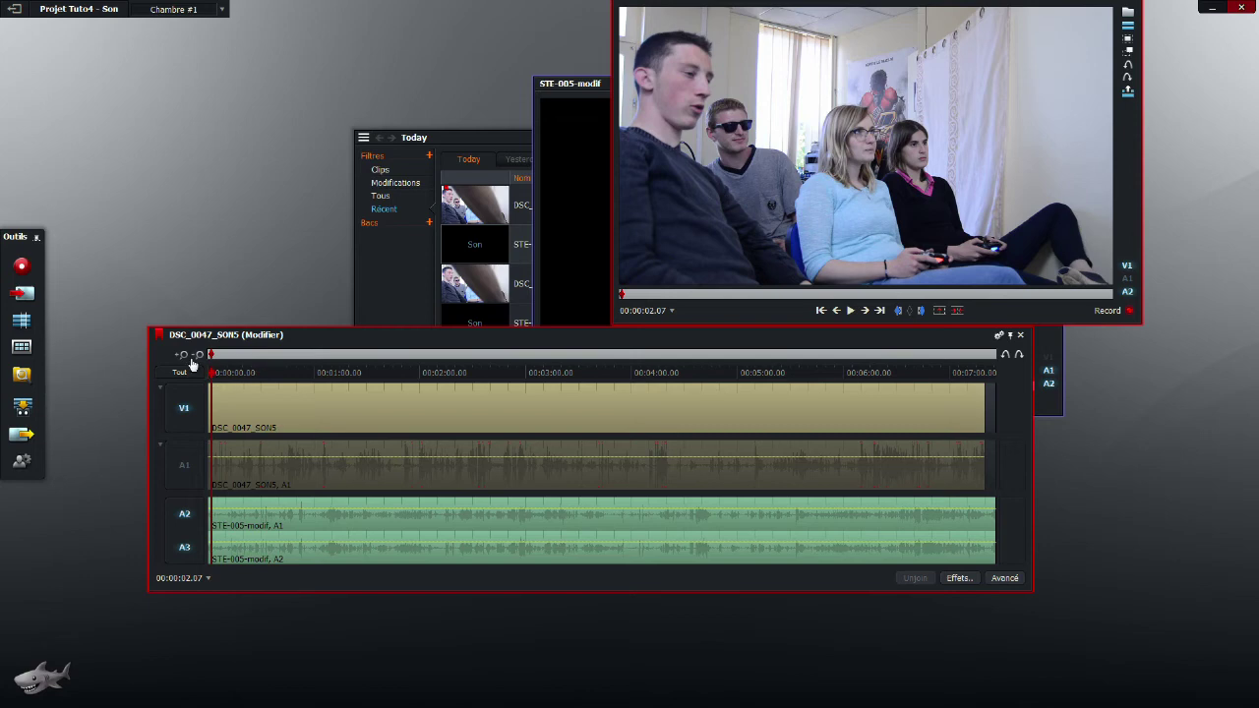
{"action": "left_click_drag", "start_coordinate": [187, 362], "coordinate": [360, 375]}
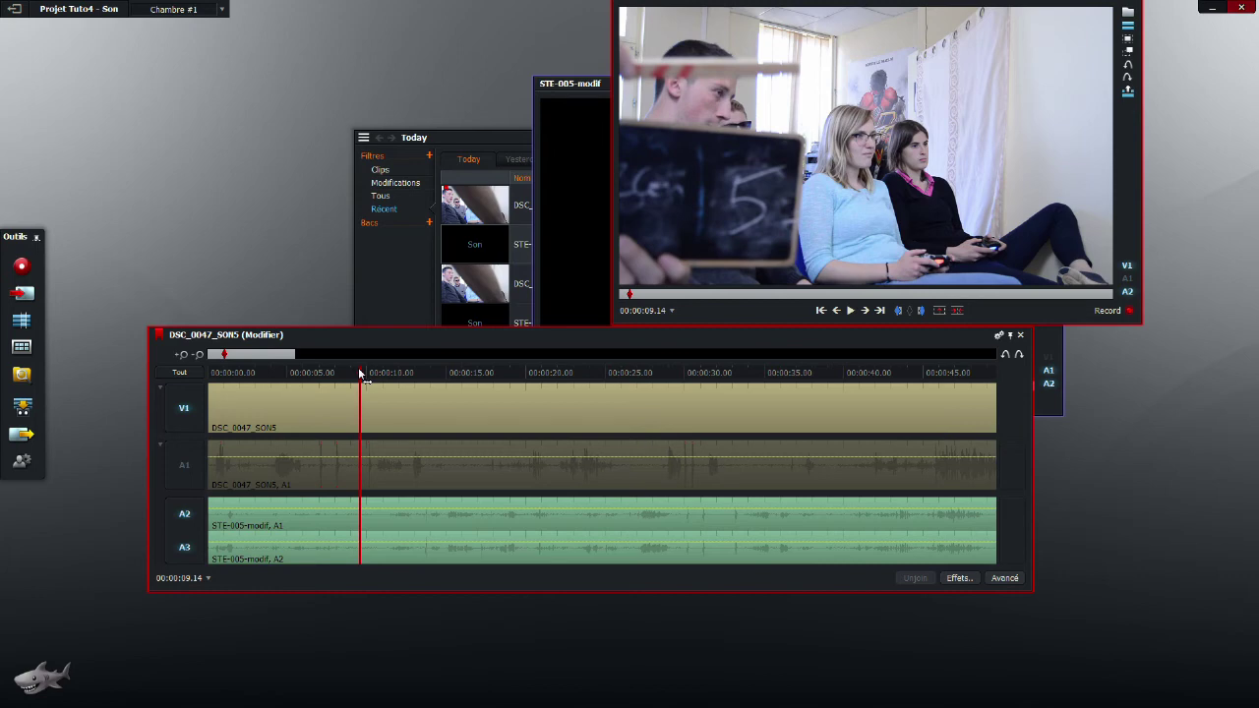
{"action": "left_click_drag", "start_coordinate": [360, 375], "coordinate": [369, 375]}
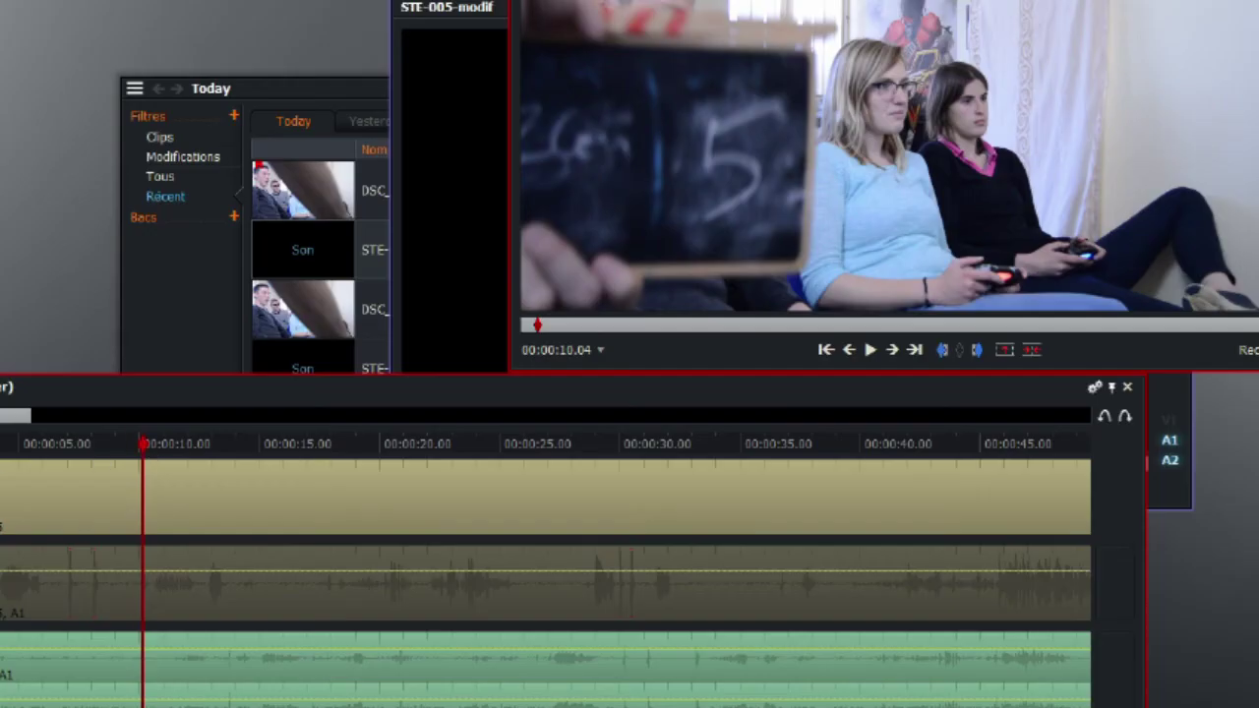
- Enlarge the timeline and compare the camera sound on A1 with the imported sound on A2 and A3 between about 00:00:08 and 00:00:26
{"action": "scroll", "coordinate": [545, 532], "scroll_direction": "up", "scroll_amount": 3}
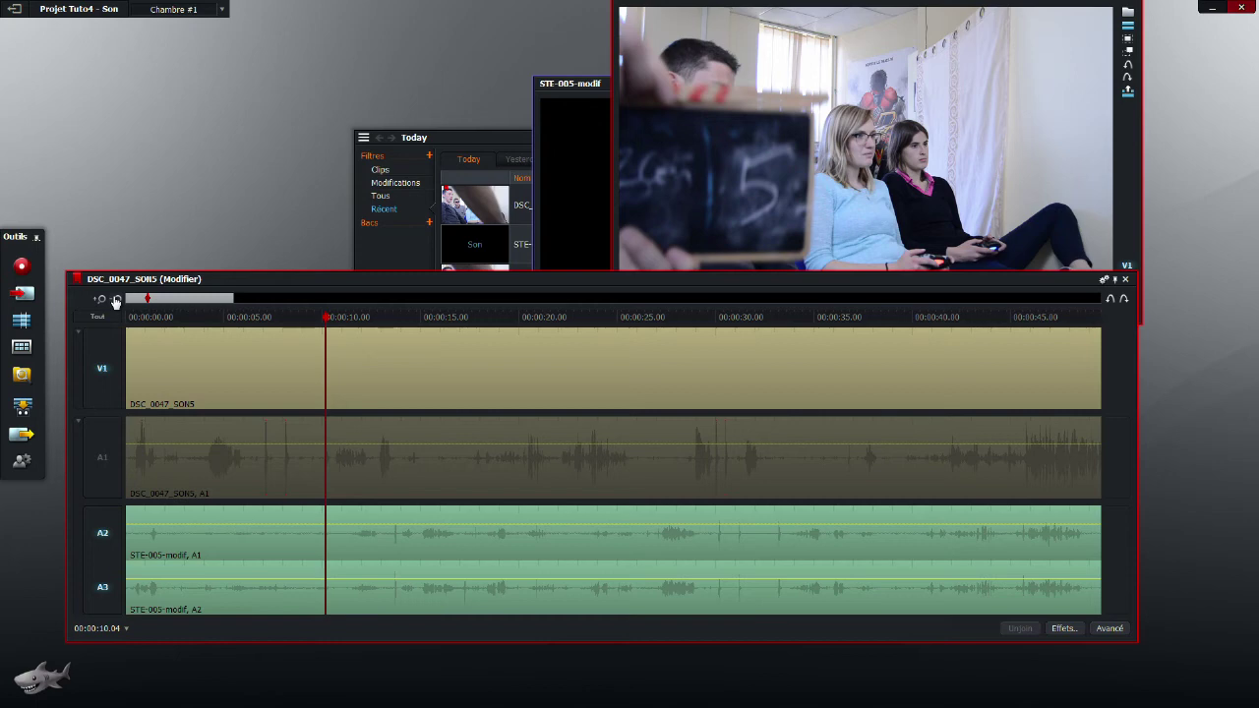
{"action": "left_click_drag", "start_coordinate": [248, 318], "coordinate": [294, 313]}
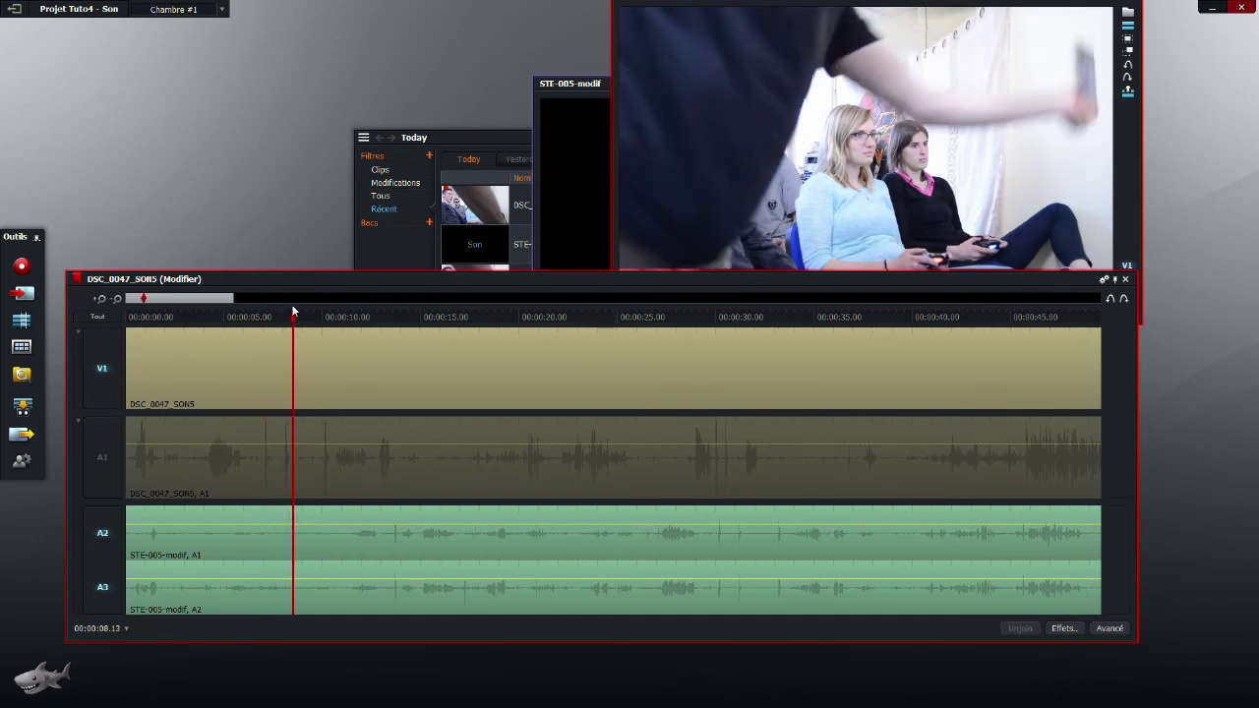
{"action": "left_click_drag", "start_coordinate": [293, 313], "coordinate": [366, 296]}
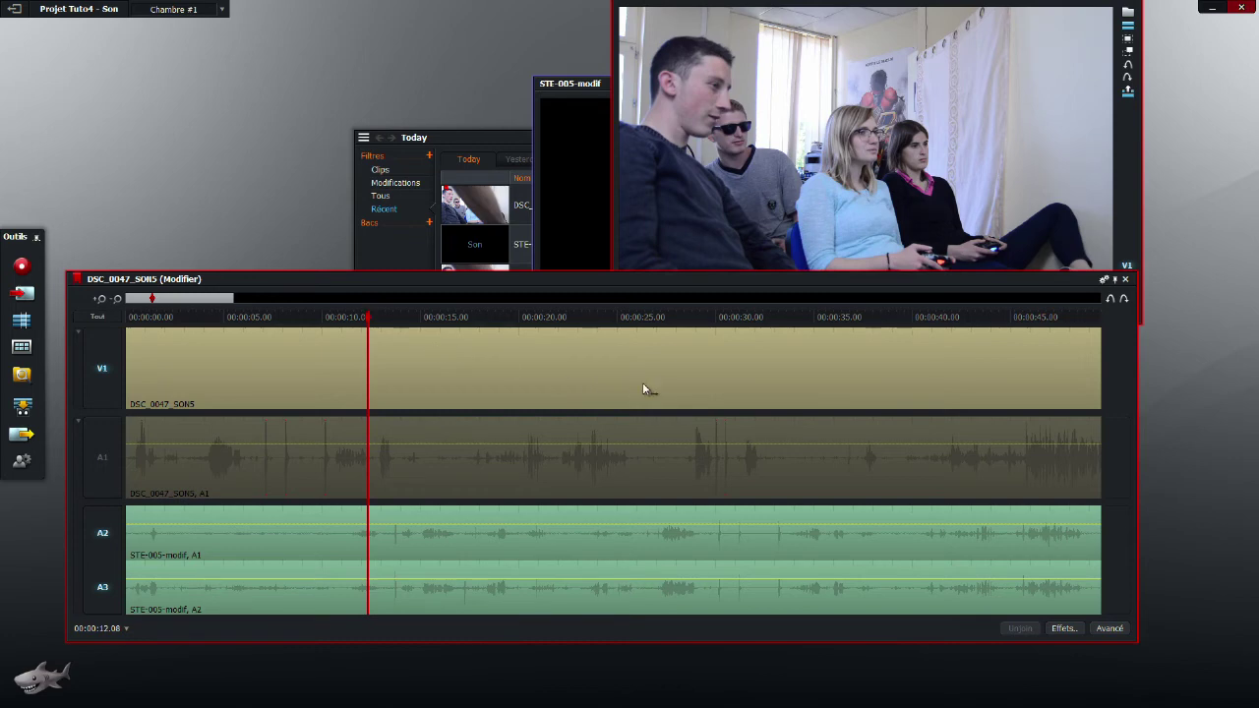
{"action": "left_click", "coordinate": [650, 318]}
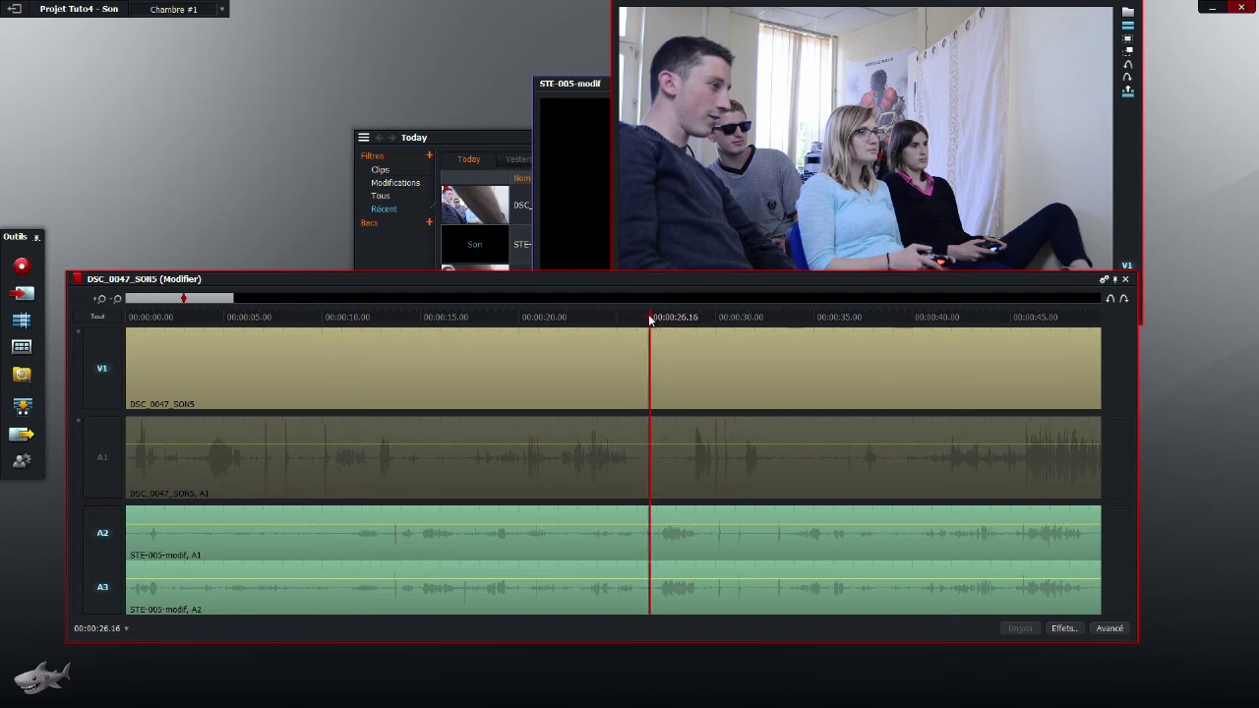
- Disable V1, keep A1 disabled, and mark the clap in the imported sound on A2 and A3 at 00:00:33.07
{"action": "left_click_drag", "start_coordinate": [650, 318], "coordinate": [829, 334]}
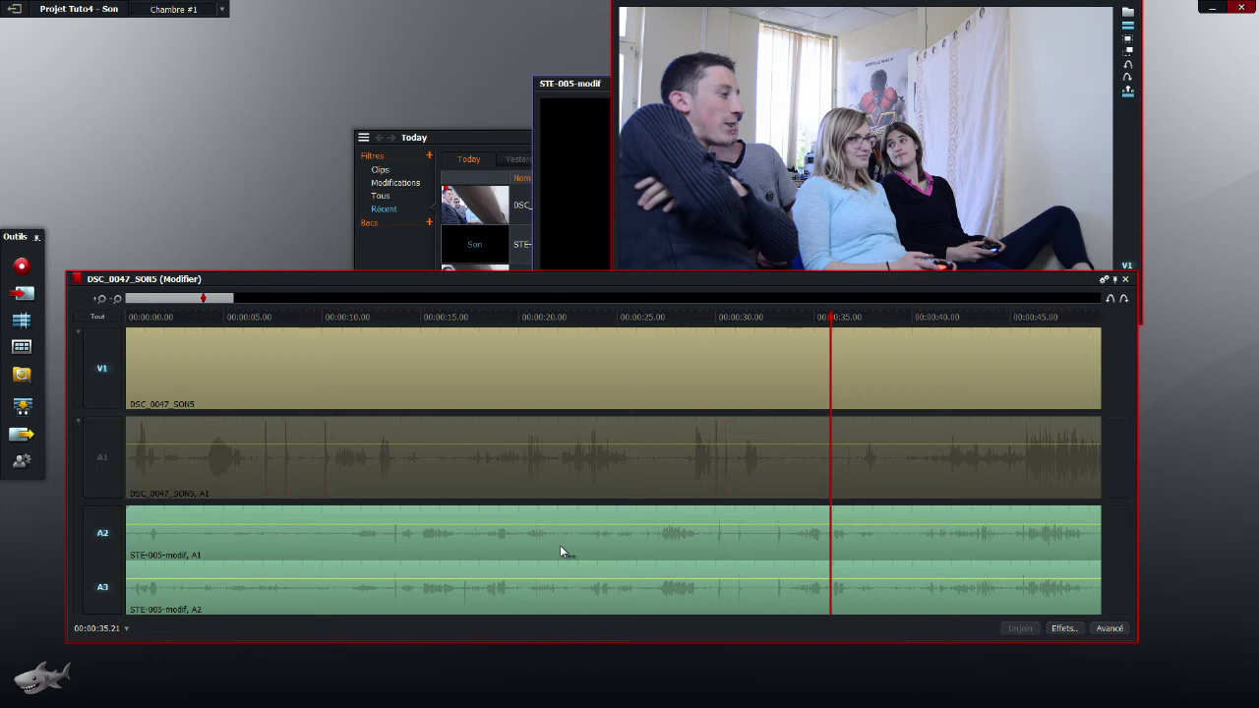
{"action": "left_click", "coordinate": [107, 478]}
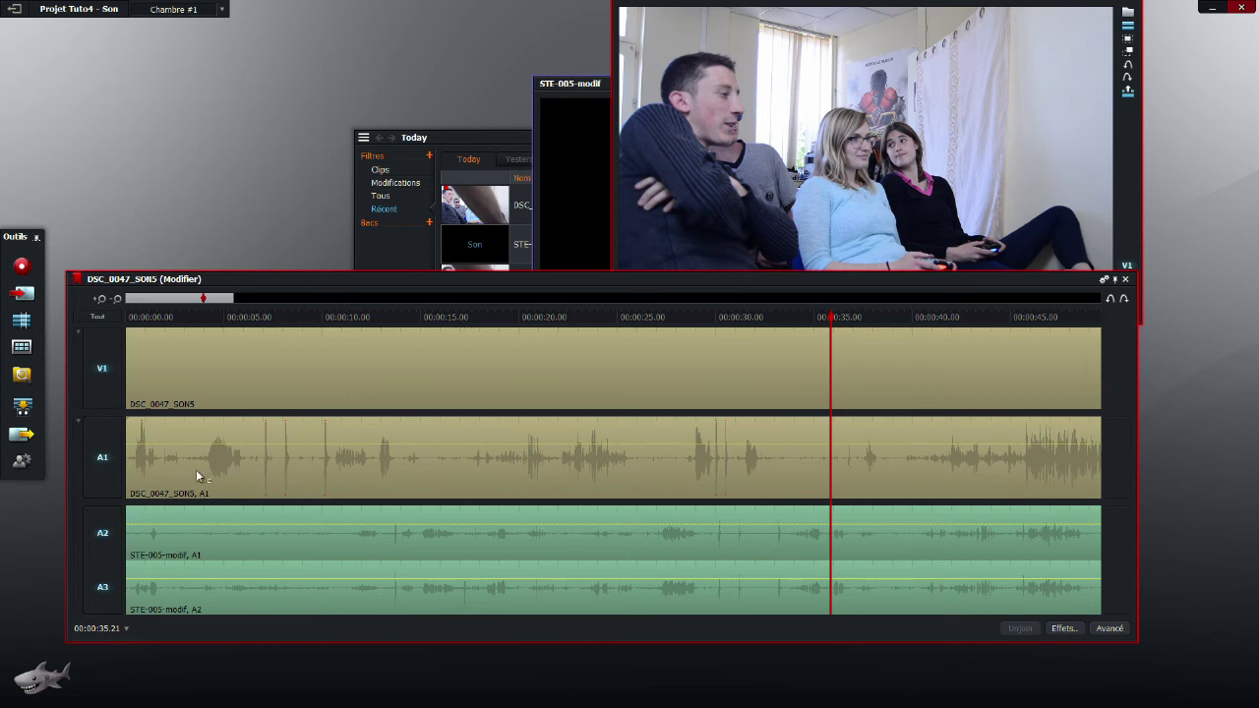
{"action": "left_click", "coordinate": [108, 462]}
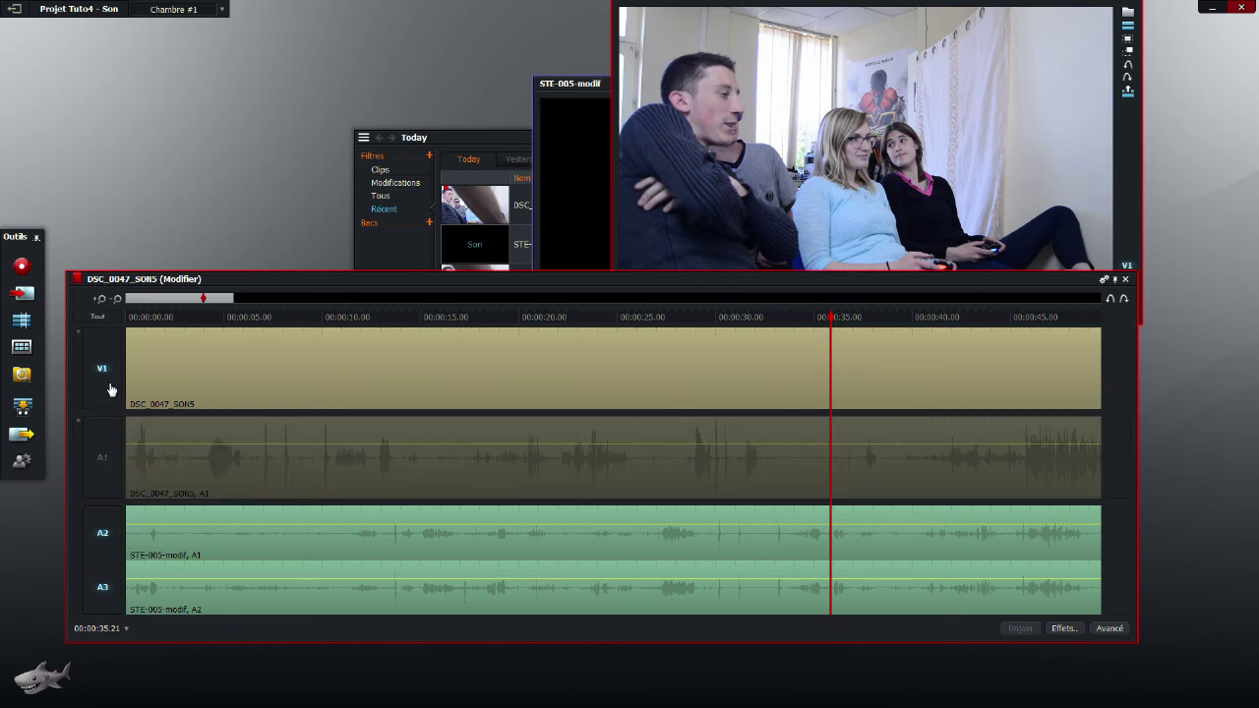
{"action": "left_click", "coordinate": [106, 378]}
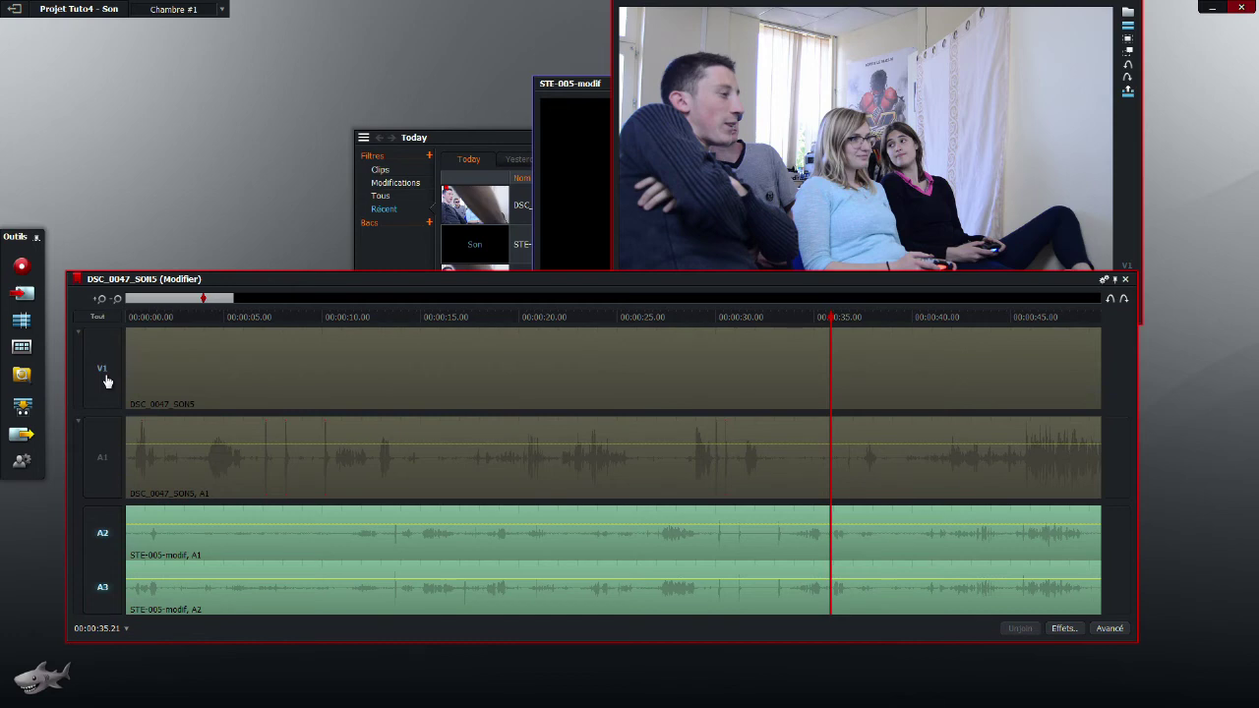
{"action": "left_click", "coordinate": [825, 323]}
{"action": "left_click_drag", "start_coordinate": [824, 323], "coordinate": [779, 330]}
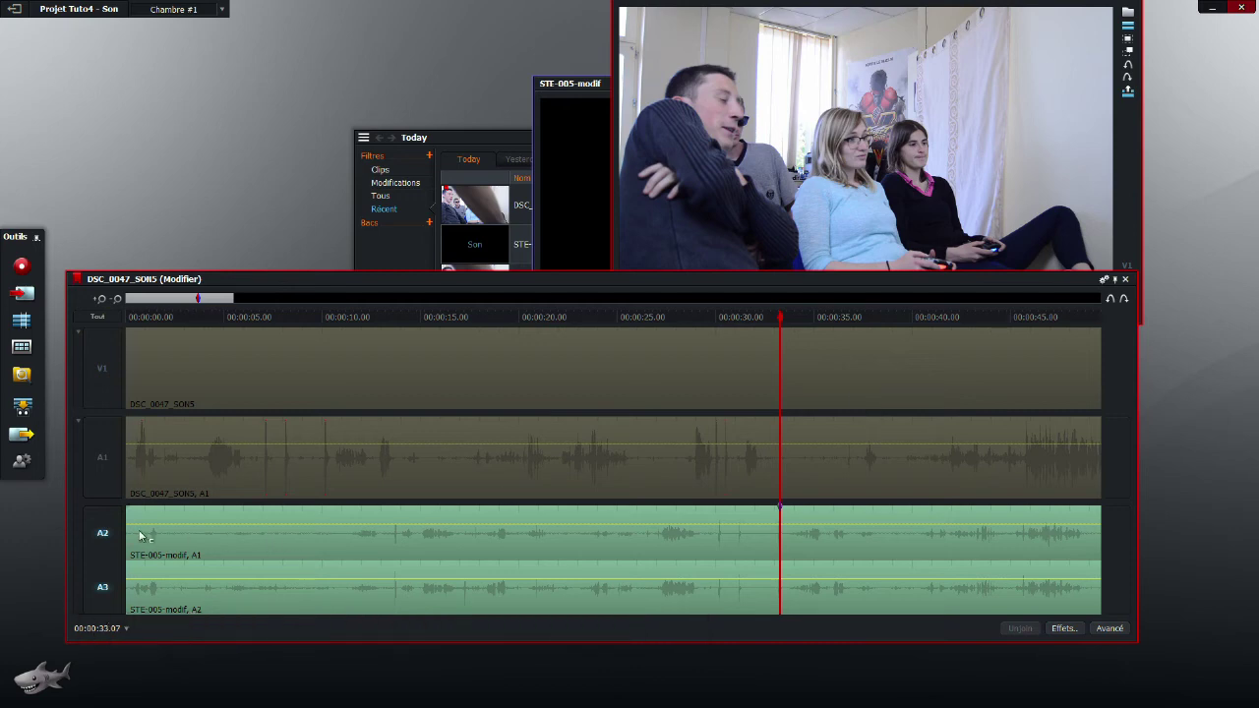
- Disable A2 and A3, enable A1 and V1, and mark the matching clap on them at about 00:00:10
{"action": "left_click", "coordinate": [102, 537]}
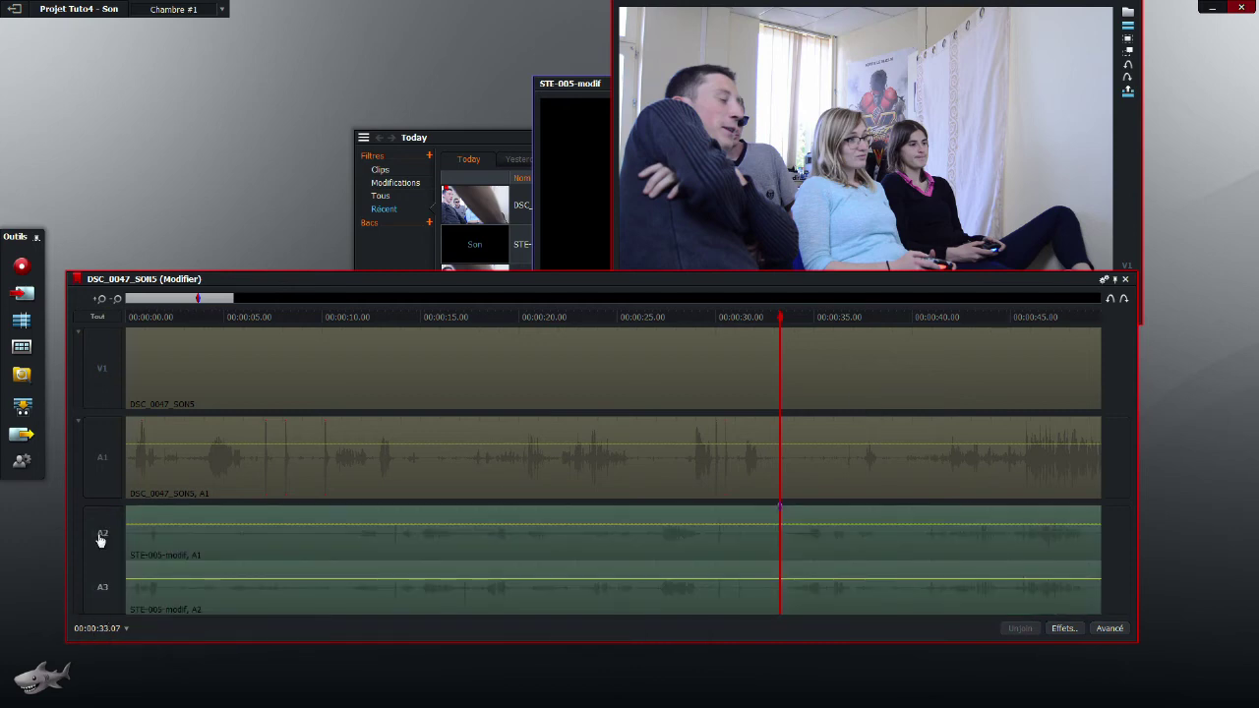
{"action": "left_click", "coordinate": [101, 436]}
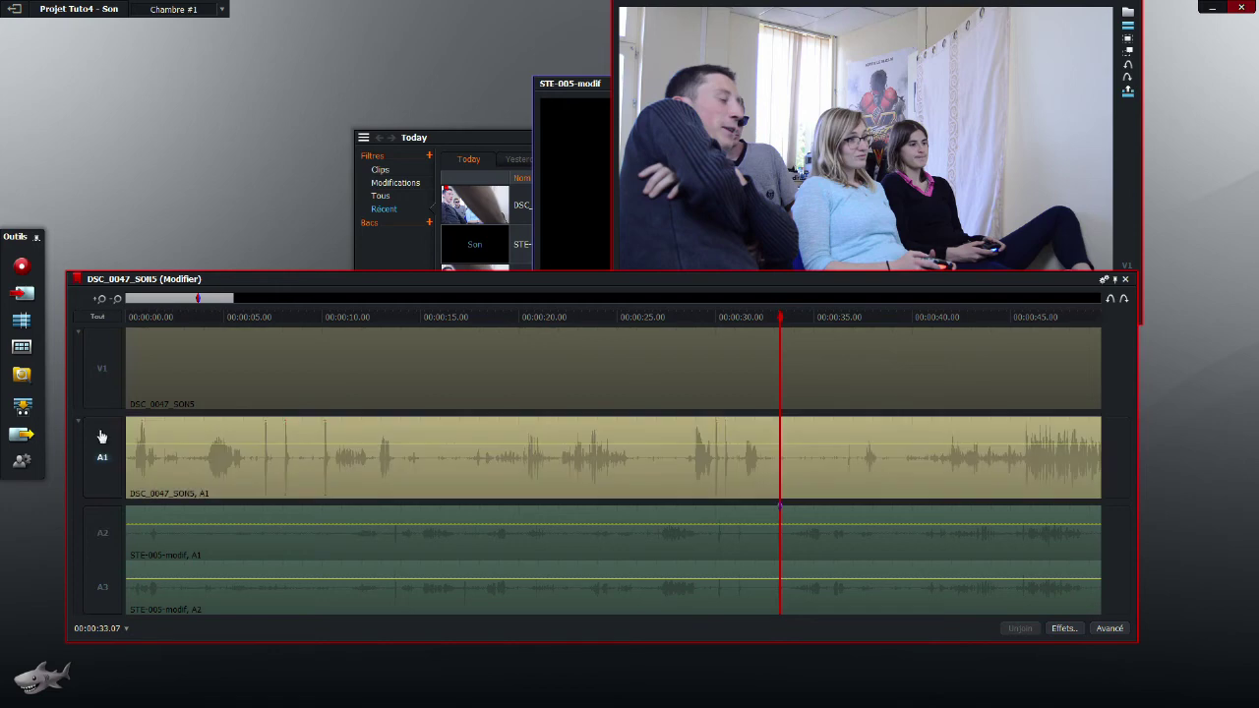
{"action": "left_click", "coordinate": [96, 385]}
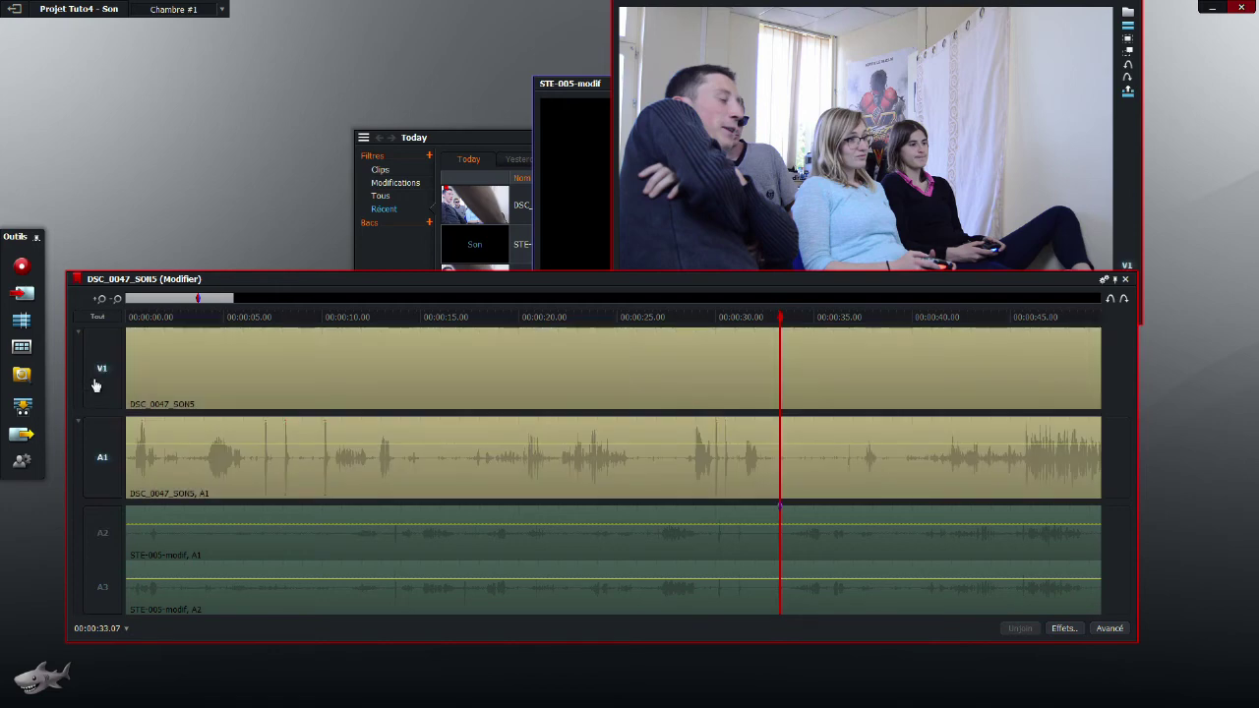
{"action": "left_click", "coordinate": [311, 318]}
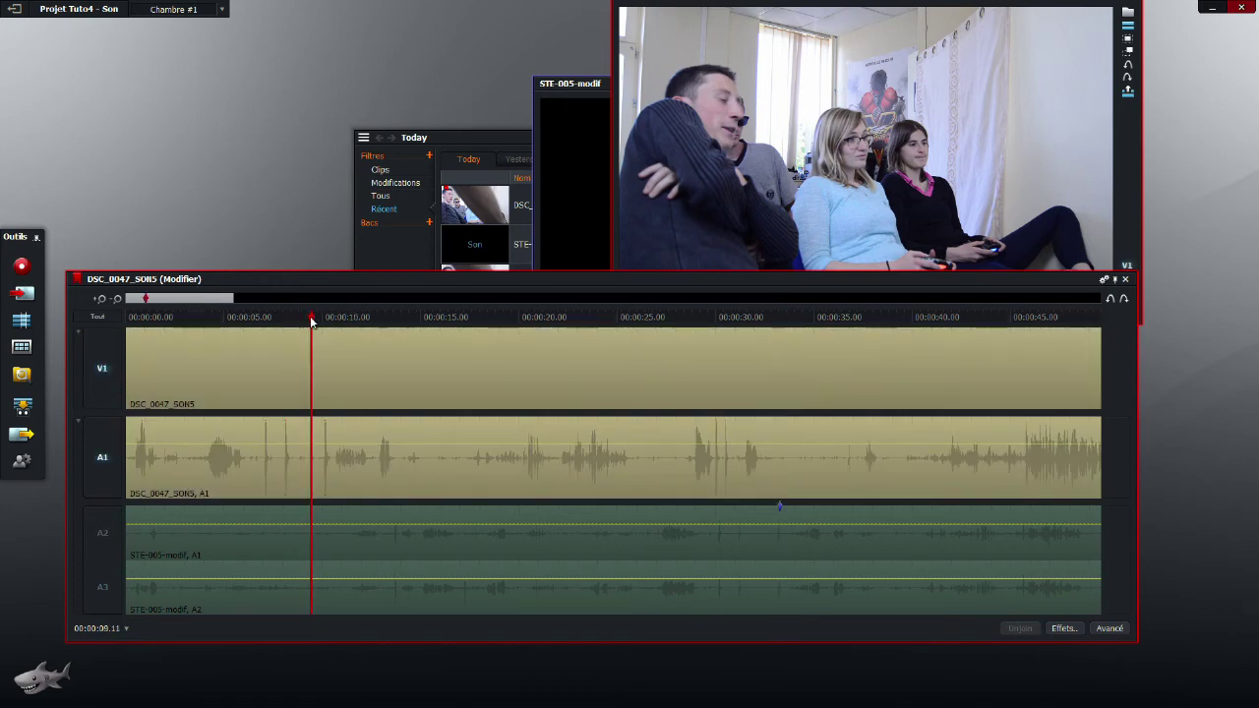
{"action": "left_click_drag", "start_coordinate": [311, 320], "coordinate": [327, 320]}
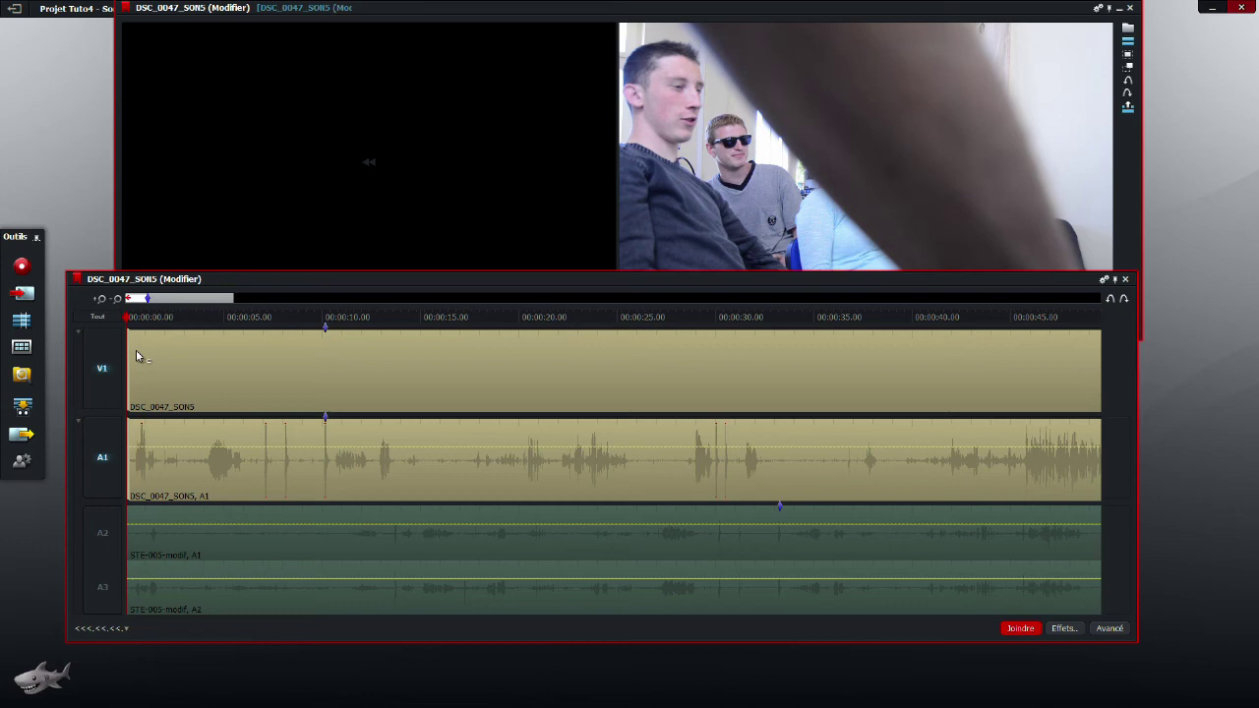
- Enable A2 and A3 again and align the marks to synchronise the imported sound with the camera footage
{"action": "left_click", "coordinate": [102, 536]}
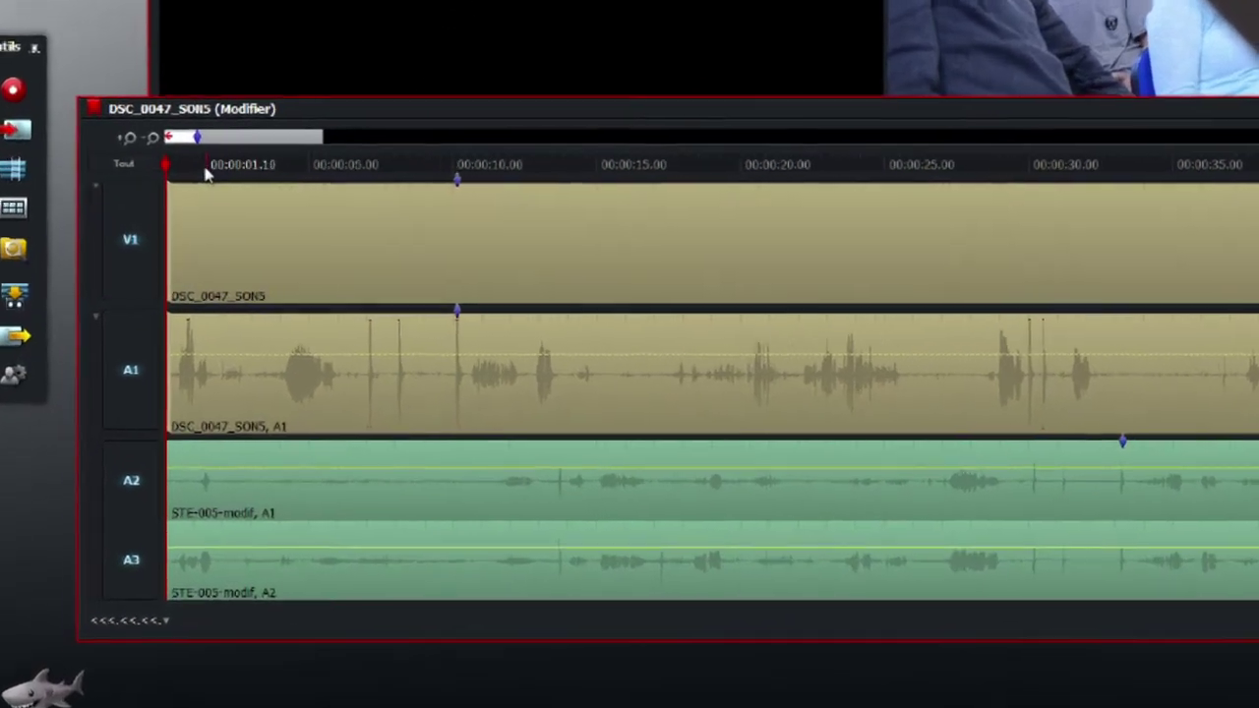
{"action": "right_click", "coordinate": [153, 323]}
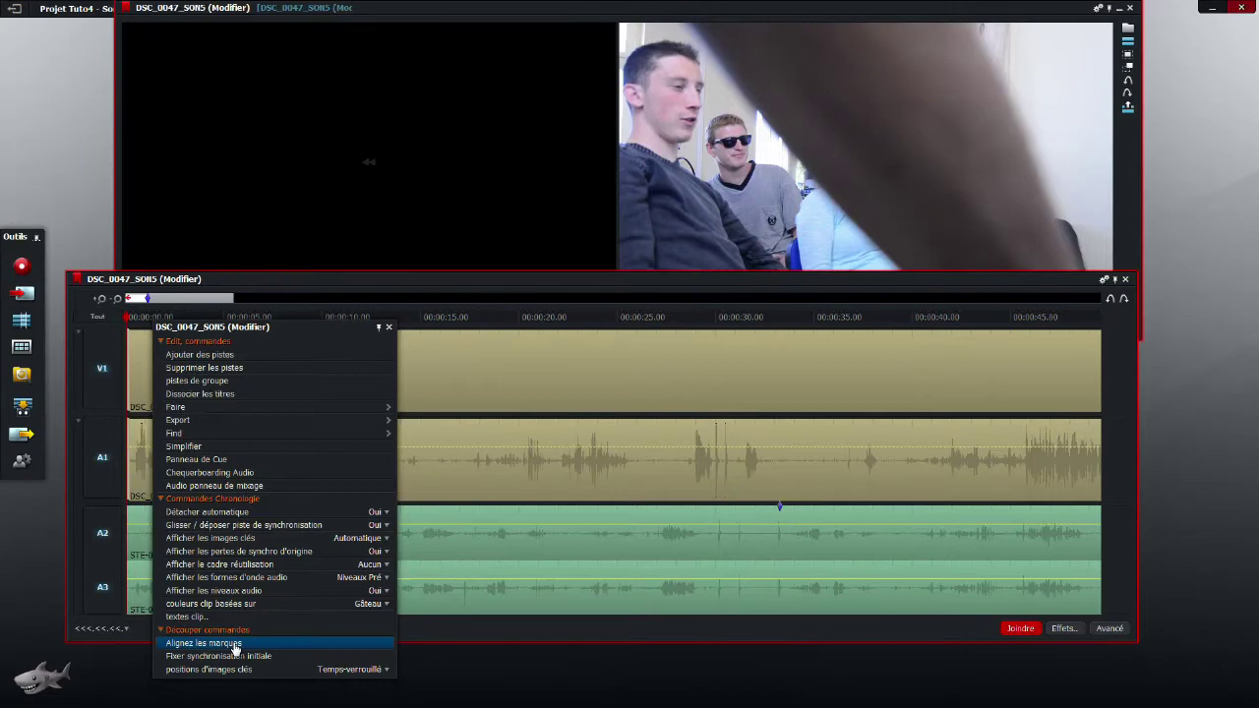
{"action": "left_click", "coordinate": [352, 602]}
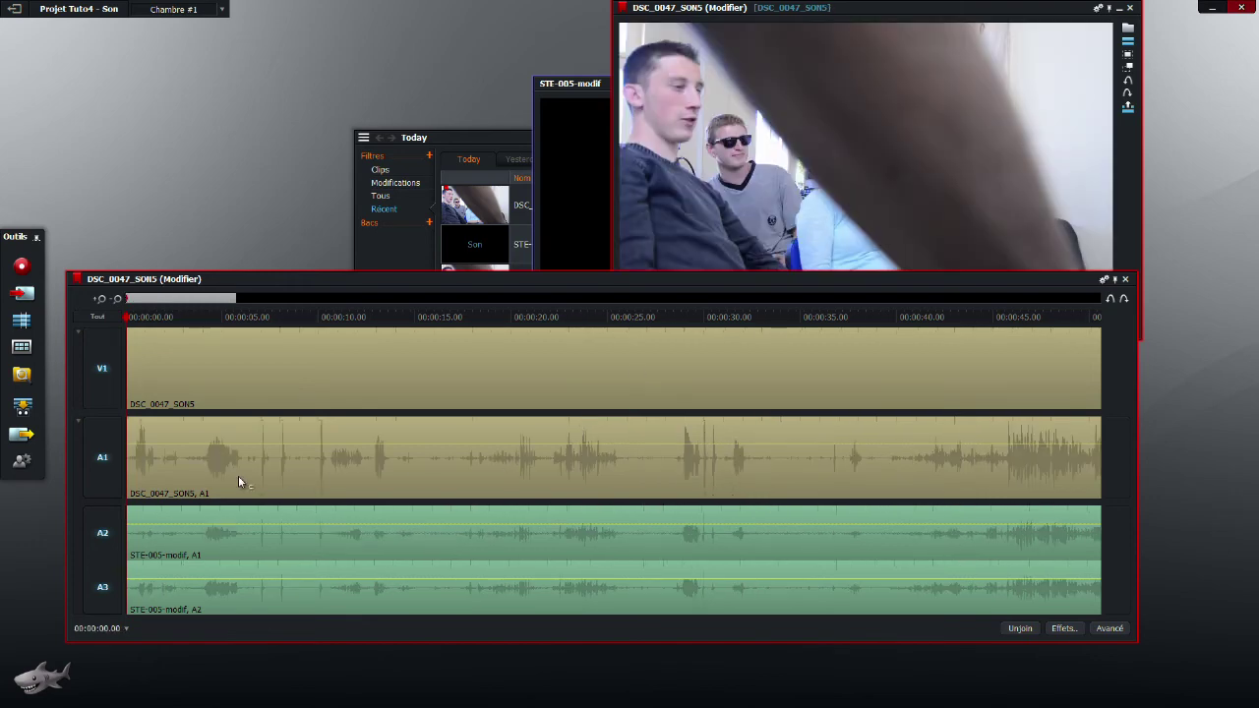
- Delete the camera sound track A1 from the edit
{"action": "right_click", "coordinate": [90, 462]}
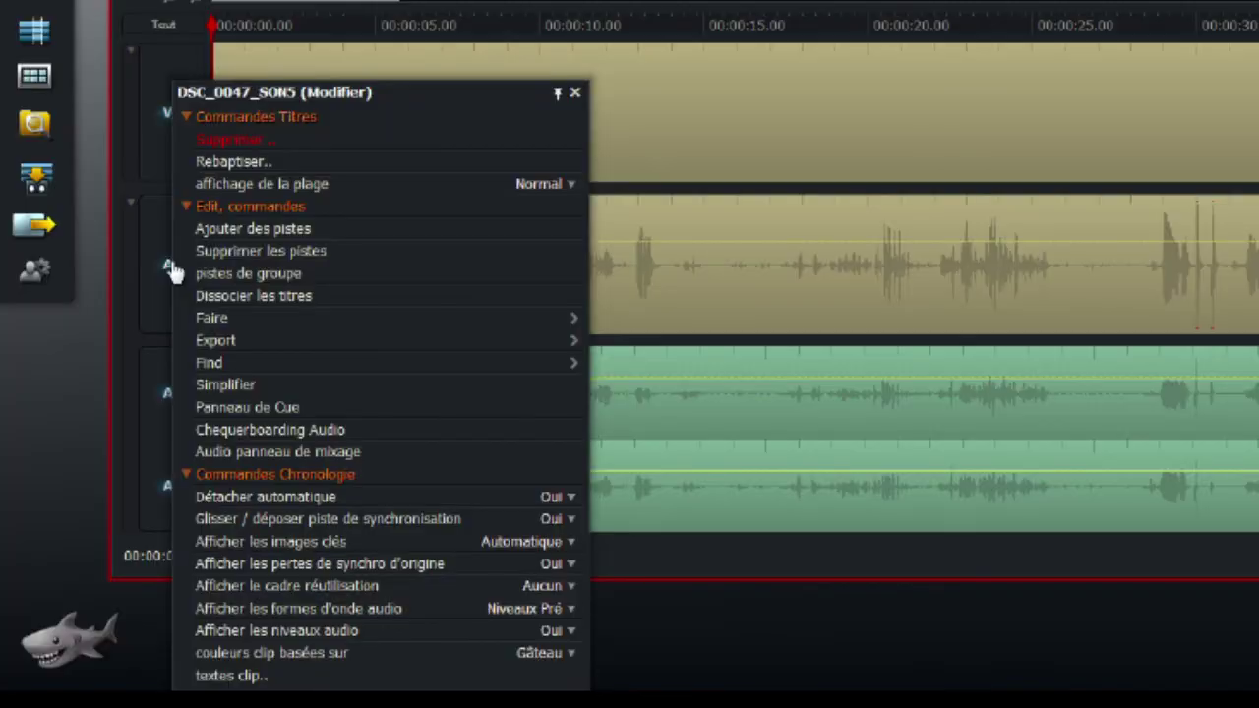
{"action": "left_click", "coordinate": [317, 254]}
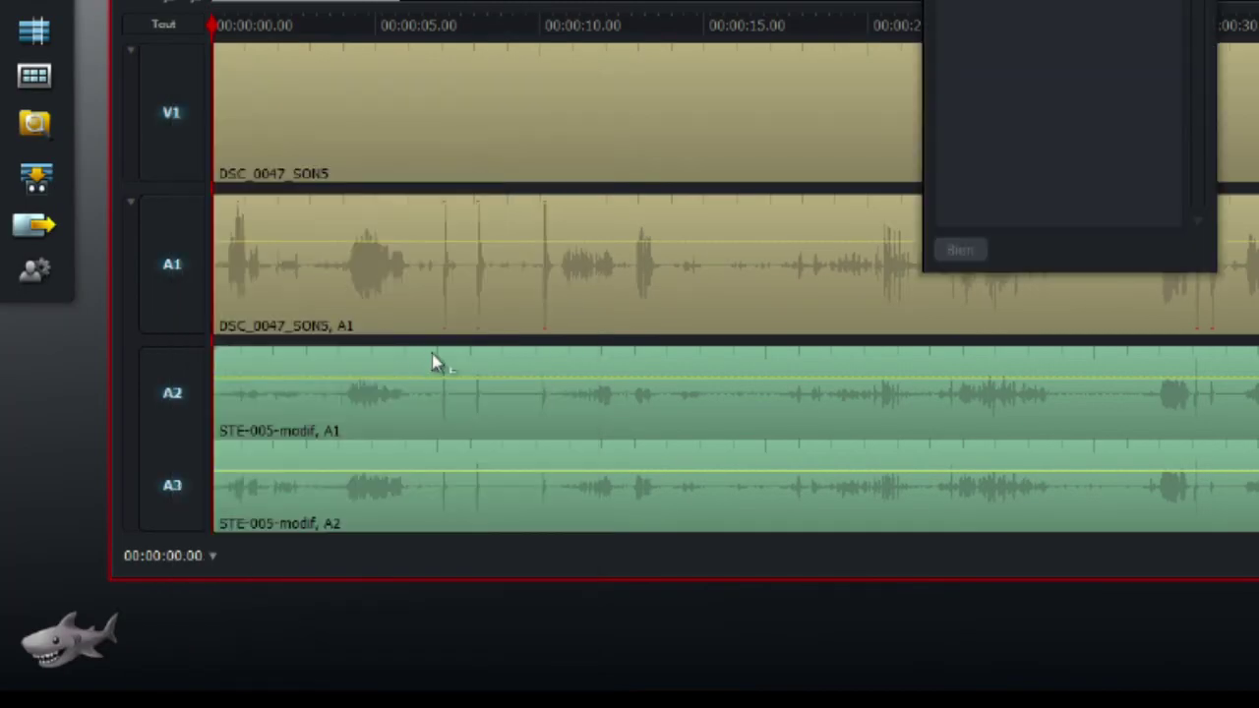
{"action": "left_click", "coordinate": [463, 160]}
{"action": "left_click", "coordinate": [487, 587]}
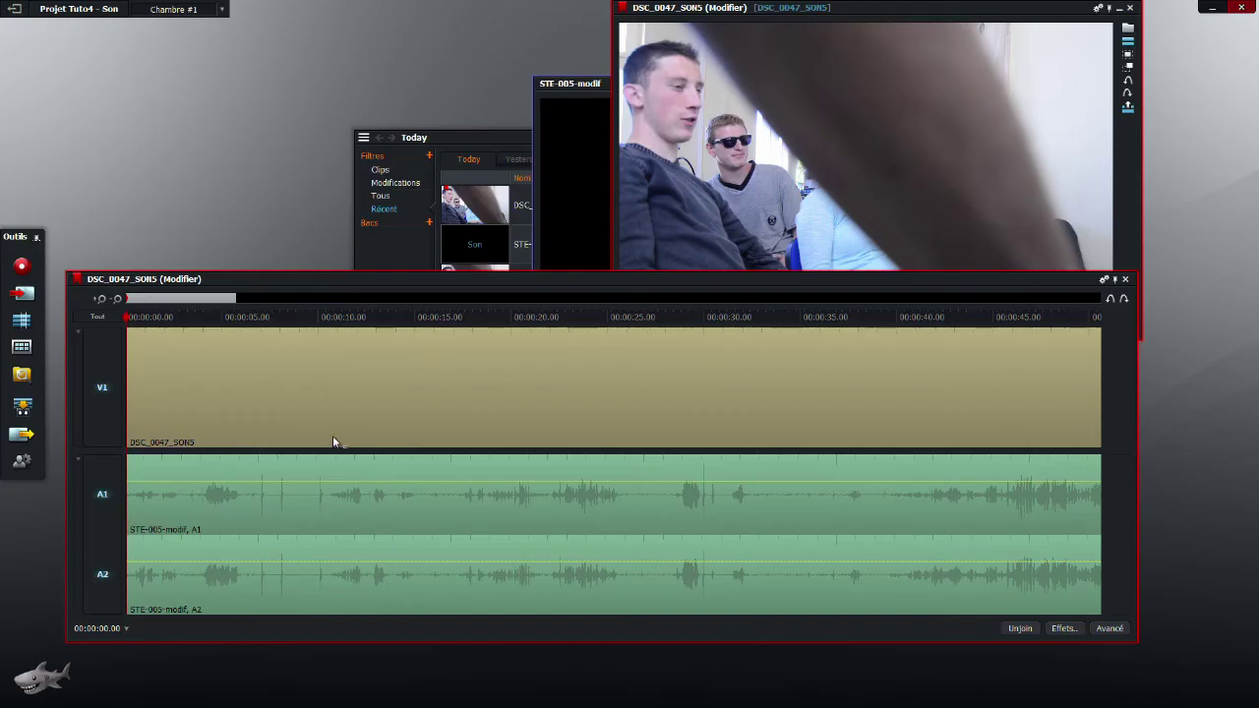
- Play the edit from 00:00:08.16 to check the synchronisation of the imported sound with the clap in the picture
{"action": "left_click", "coordinate": [265, 318]}
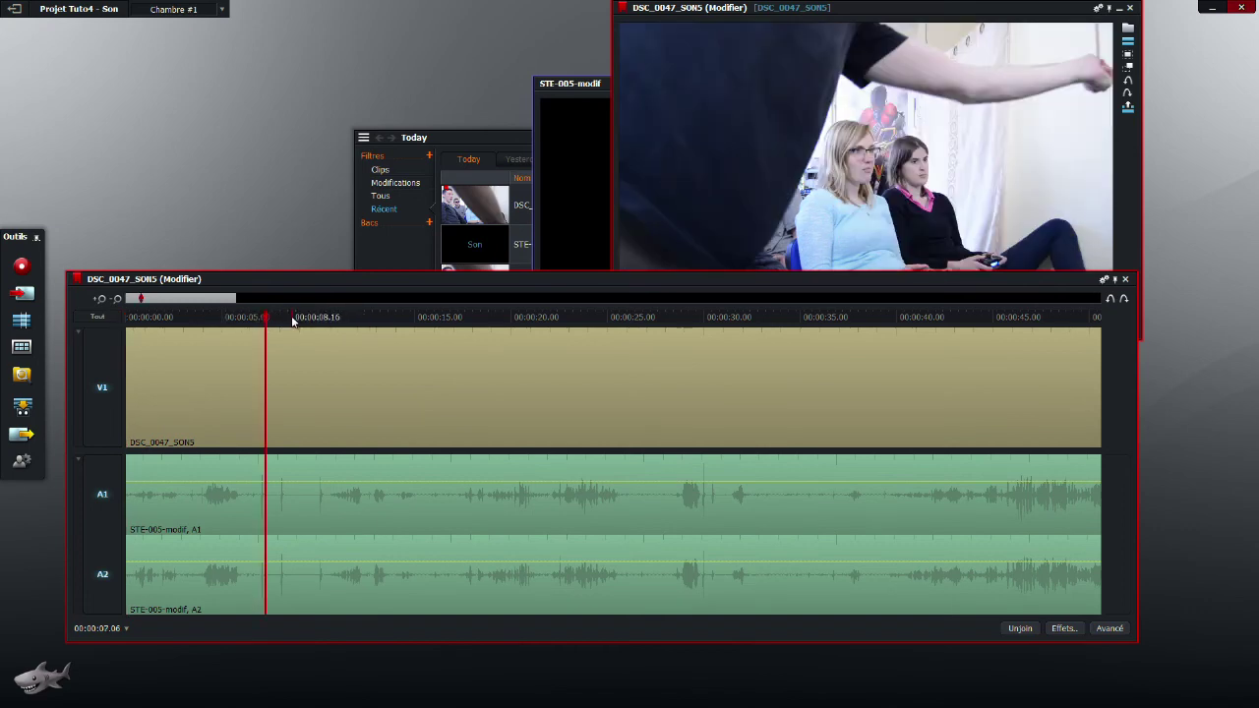
{"action": "left_click", "coordinate": [292, 317]}
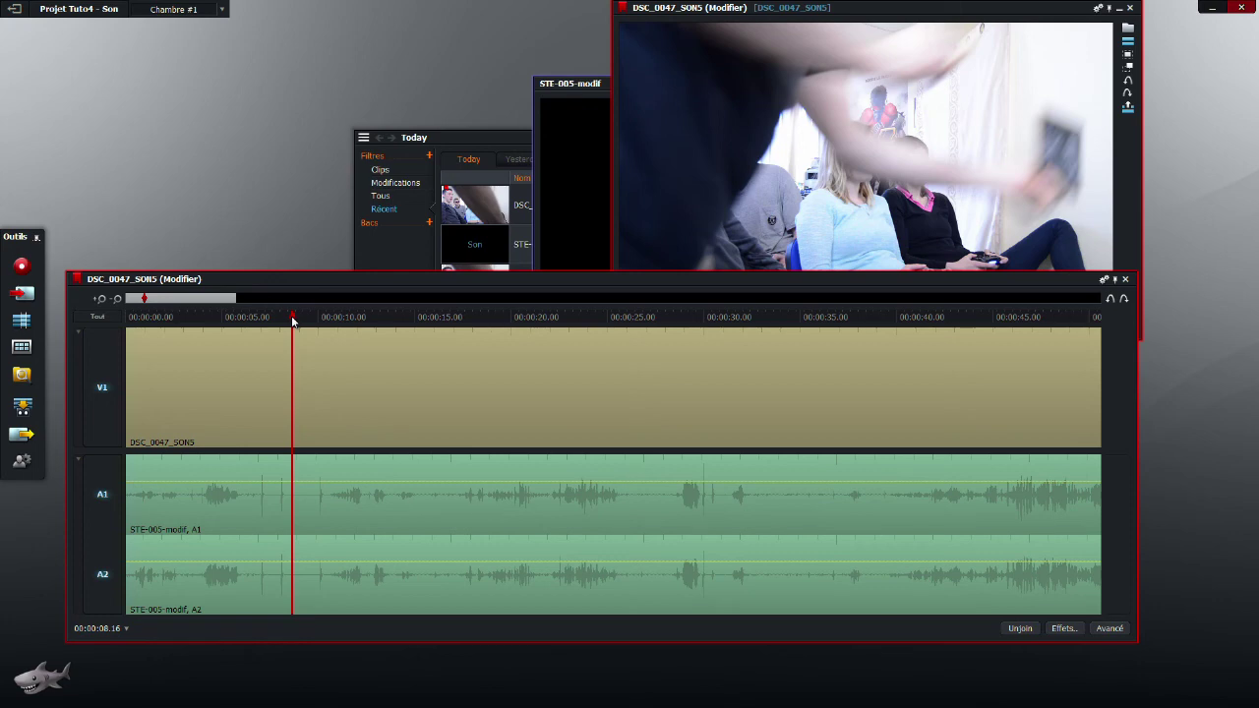
{"action": "key", "text": "space"}
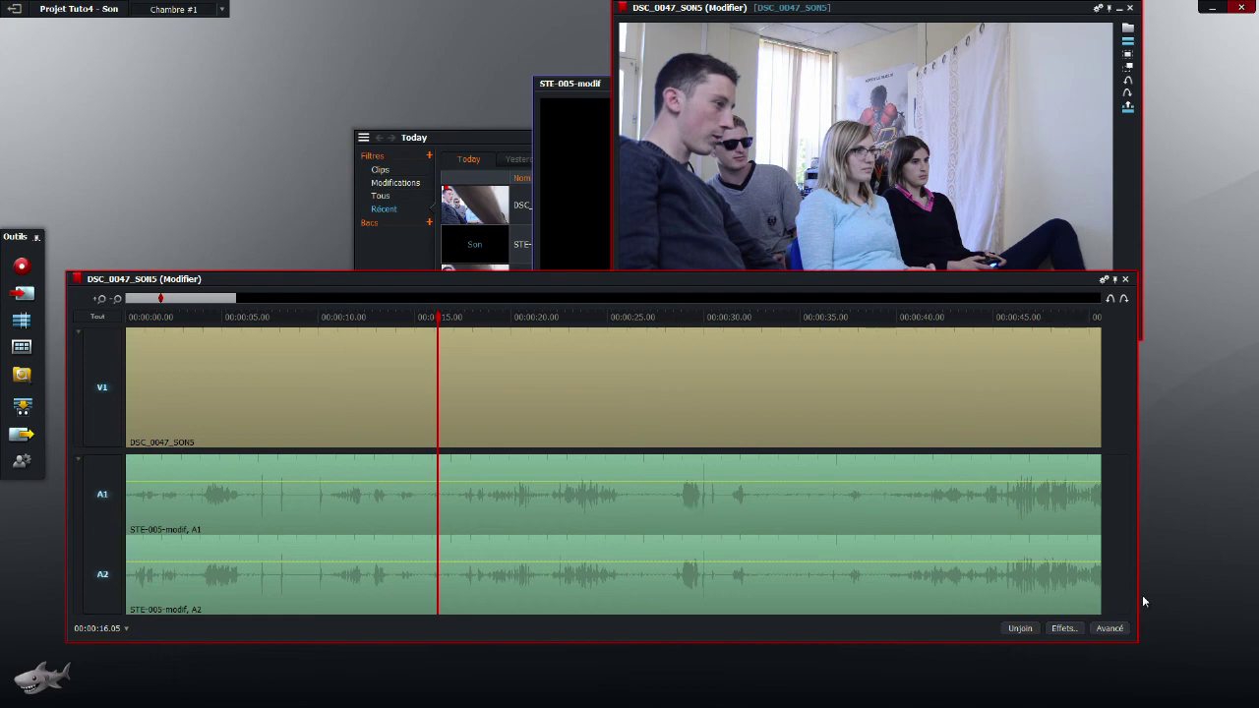
- Show the advanced track settings, try levels of +7.5 and -23.9 dB on the stereo pair, and return it to 0.0 dB
{"action": "left_click", "coordinate": [1109, 628]}
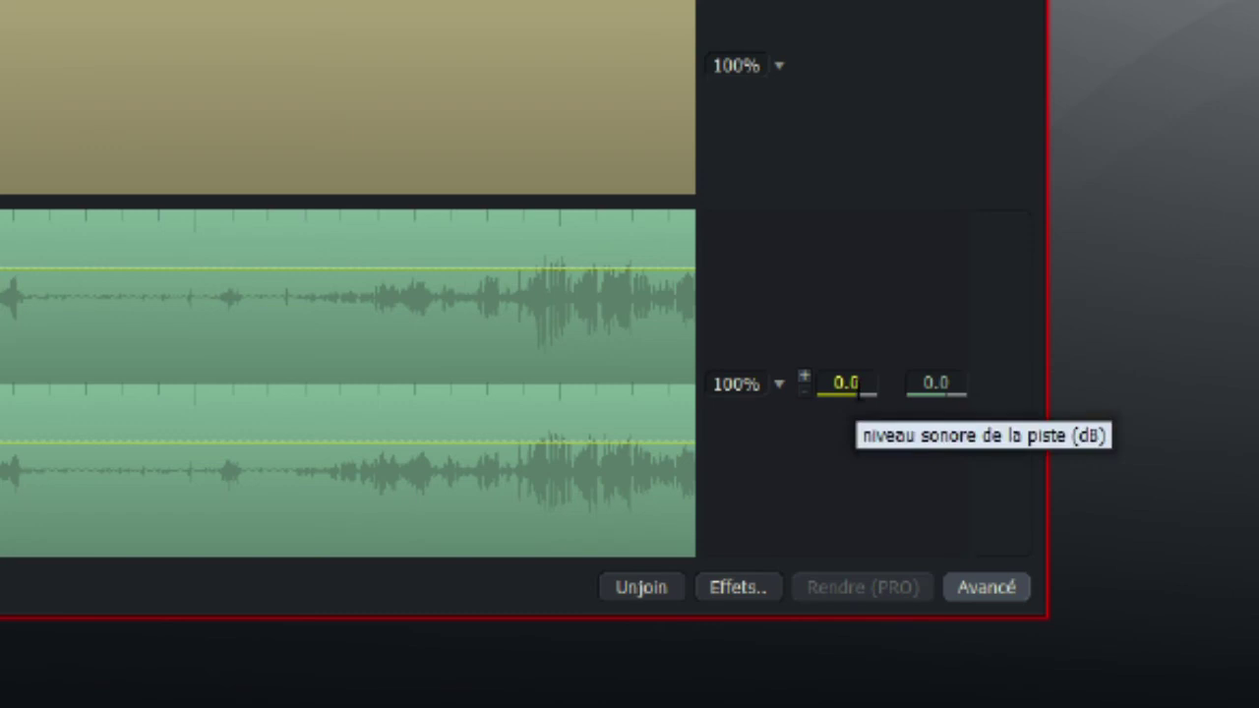
{"action": "scroll", "coordinate": [862, 389], "scroll_direction": "up", "scroll_amount": 5}
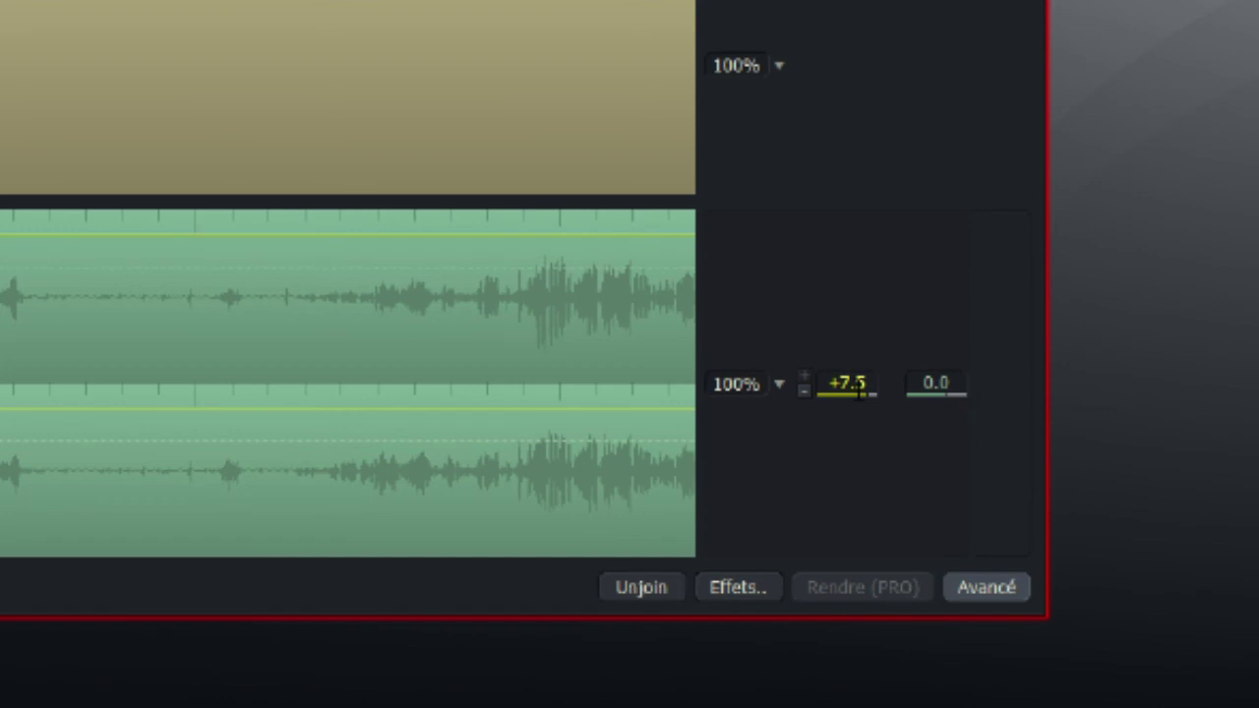
{"action": "scroll", "coordinate": [862, 389], "scroll_direction": "down", "scroll_amount": 20}
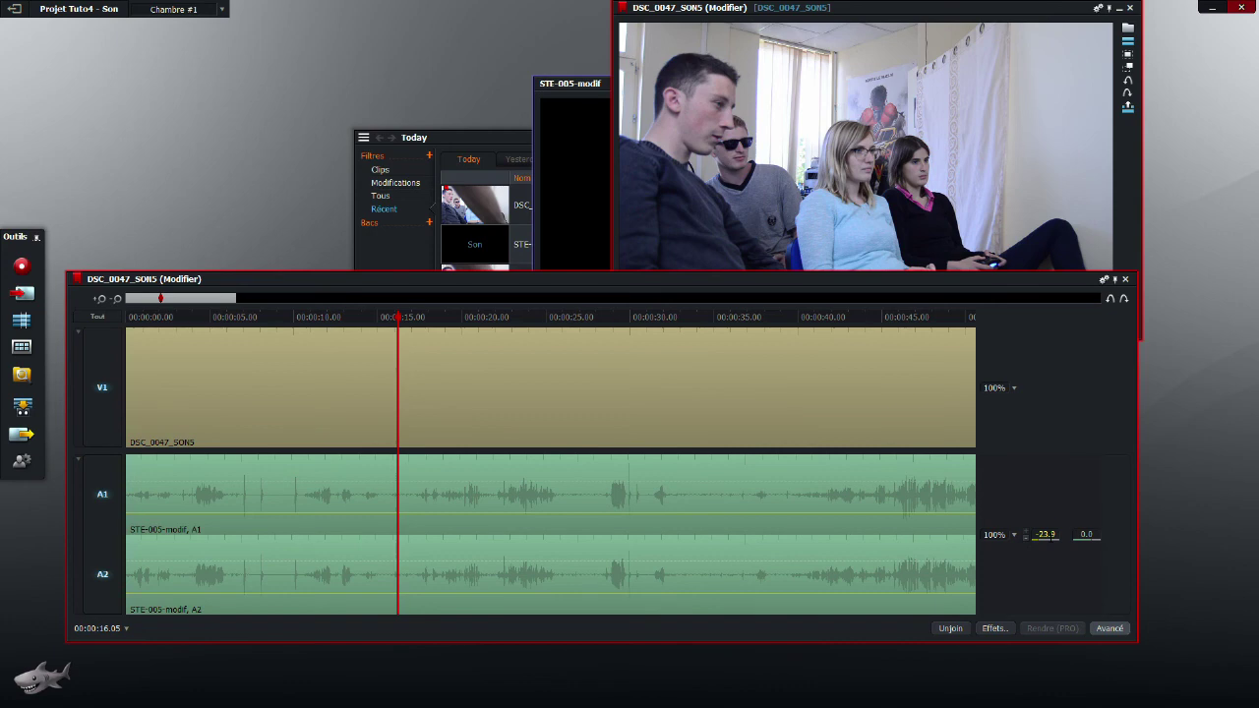
{"action": "scroll", "coordinate": [1045, 534], "scroll_direction": "up", "scroll_amount": 15}
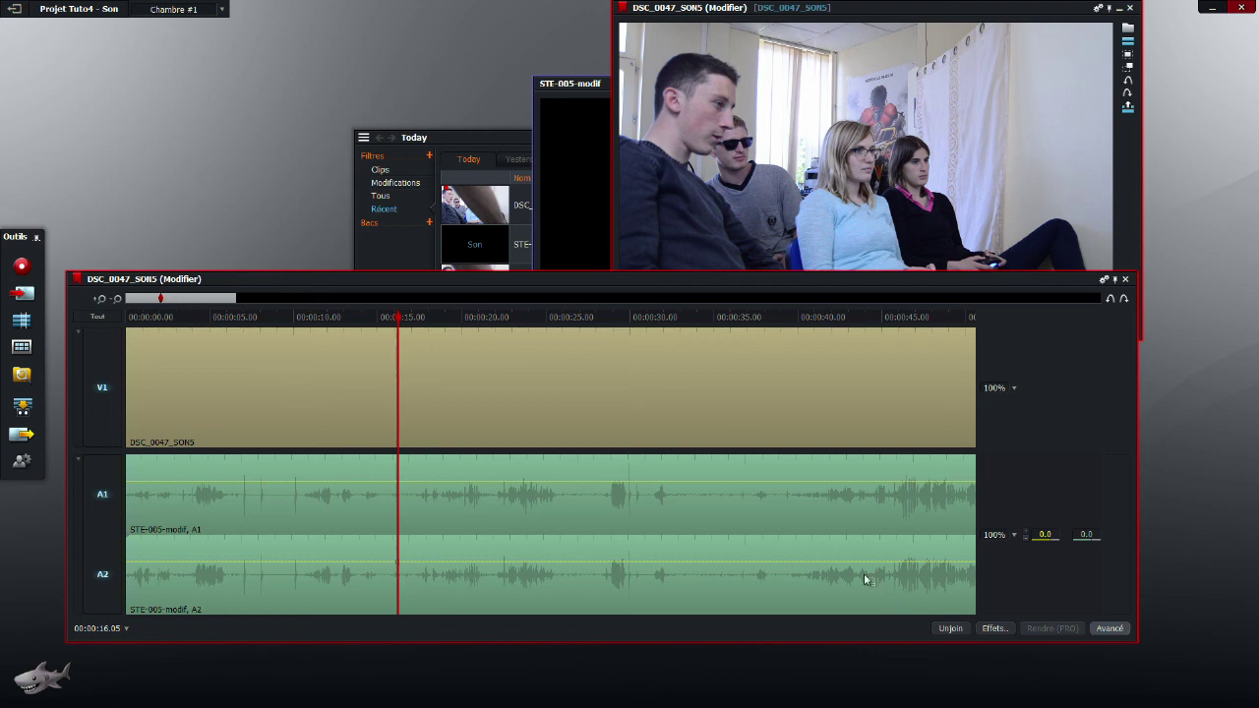
- Add level keyframes to the stereo pair, raising it about 4.9 dB between about 00:00:18 and 00:00:25, plus a short peak near 00:00:29
{"action": "left_click", "coordinate": [417, 481]}
{"action": "left_click_drag", "start_coordinate": [429, 484], "coordinate": [428, 464]}
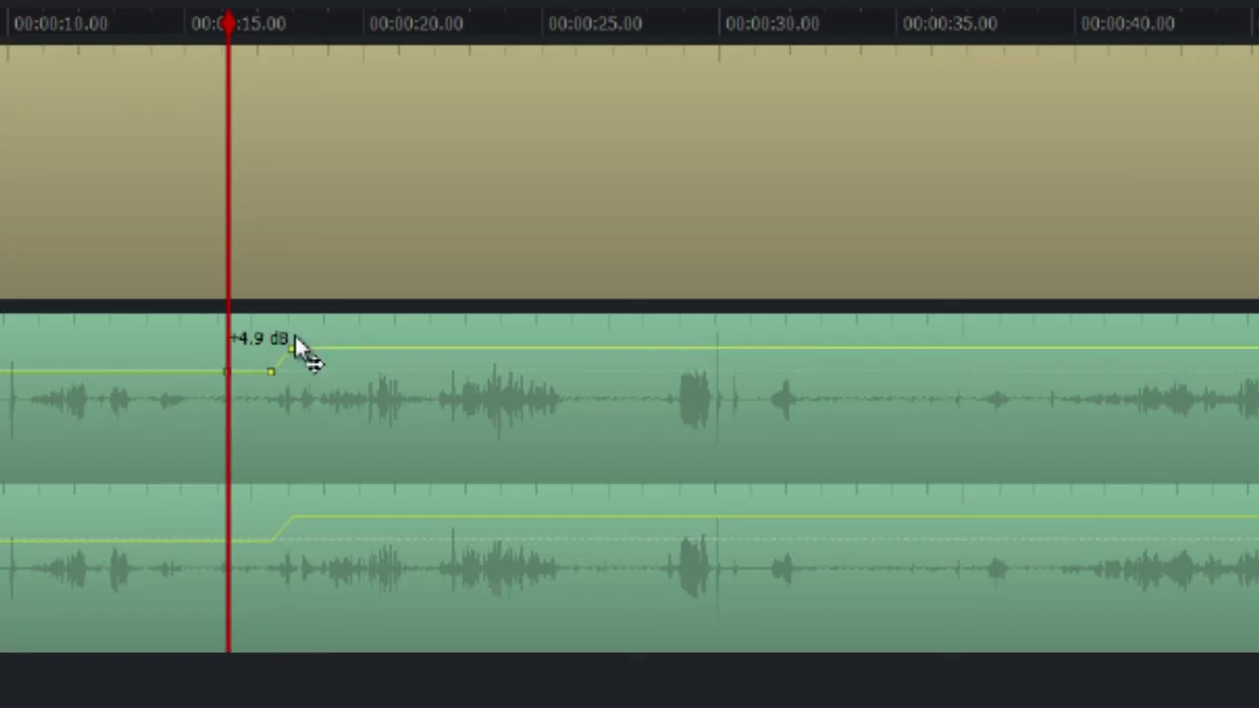
{"action": "left_click_drag", "start_coordinate": [294, 335], "coordinate": [294, 336]}
{"action": "left_click_drag", "start_coordinate": [576, 351], "coordinate": [578, 389]}
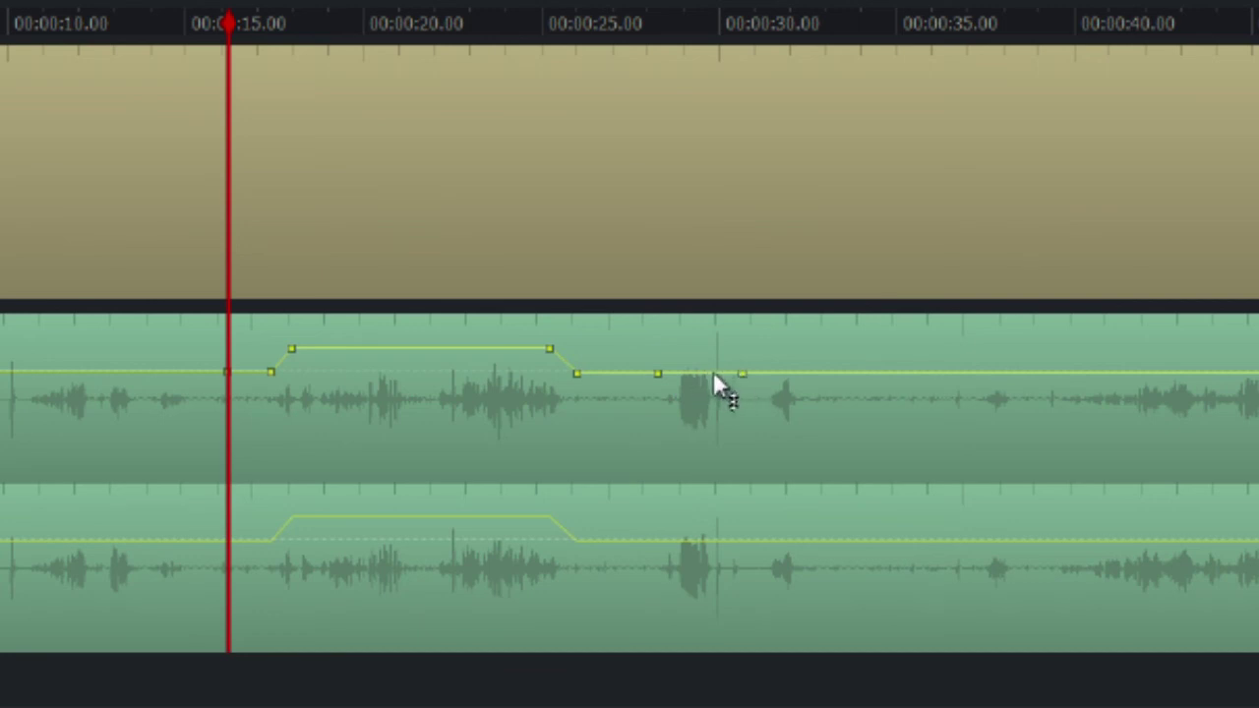
{"action": "left_click_drag", "start_coordinate": [703, 372], "coordinate": [704, 345]}
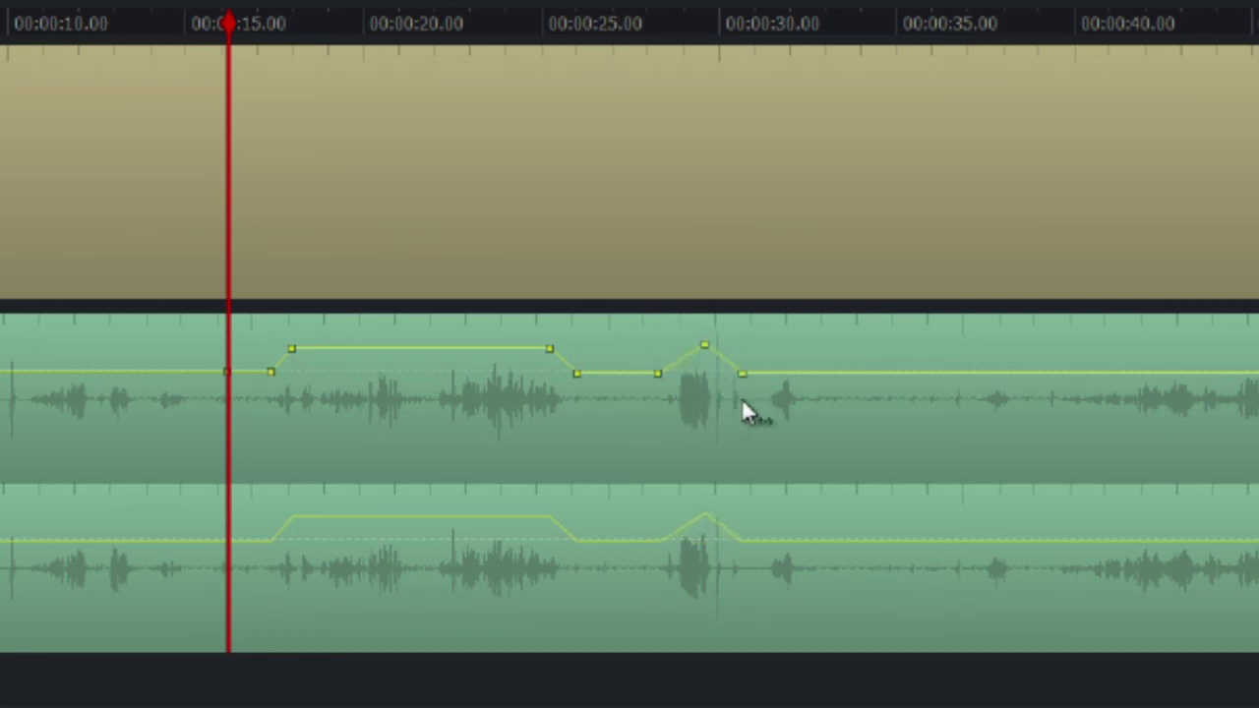